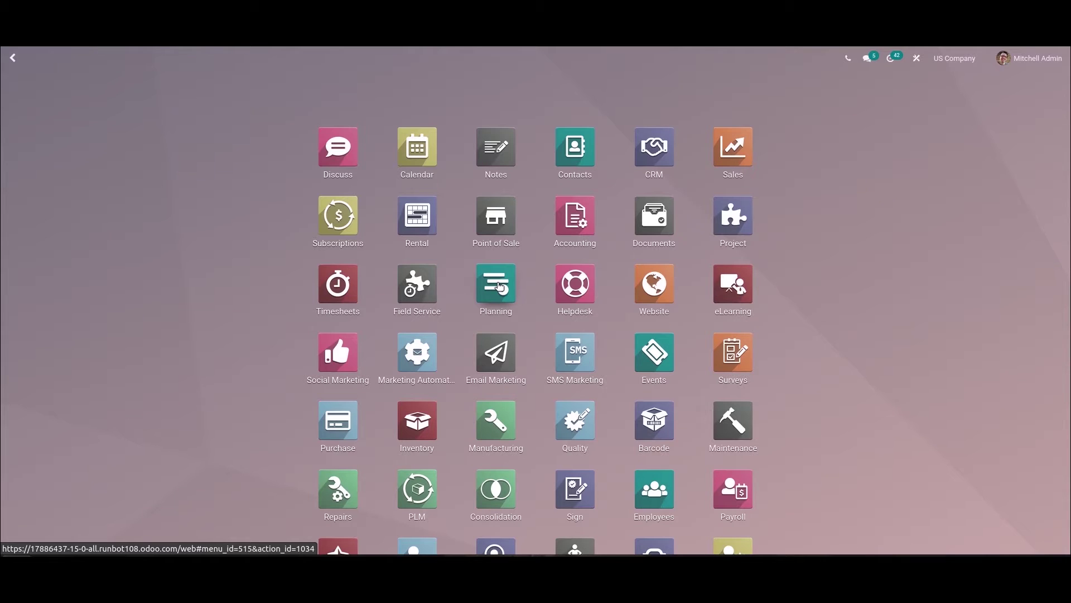
- Open the Planning app to view the weekly schedule by resource
{"action": "left_click", "coordinate": [499, 286]}
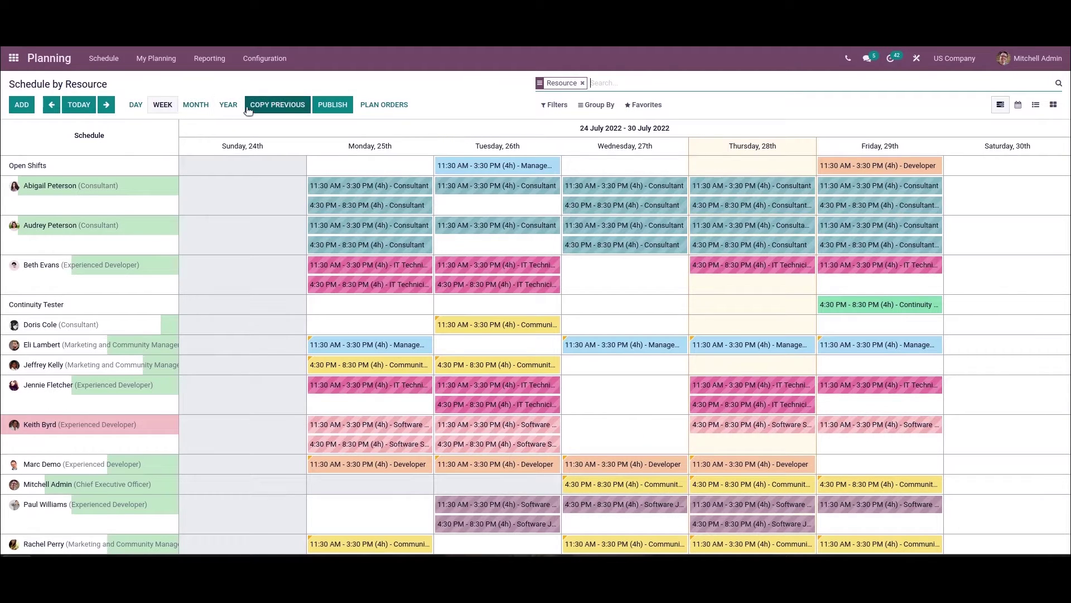
{"action": "type", "text": "s"}
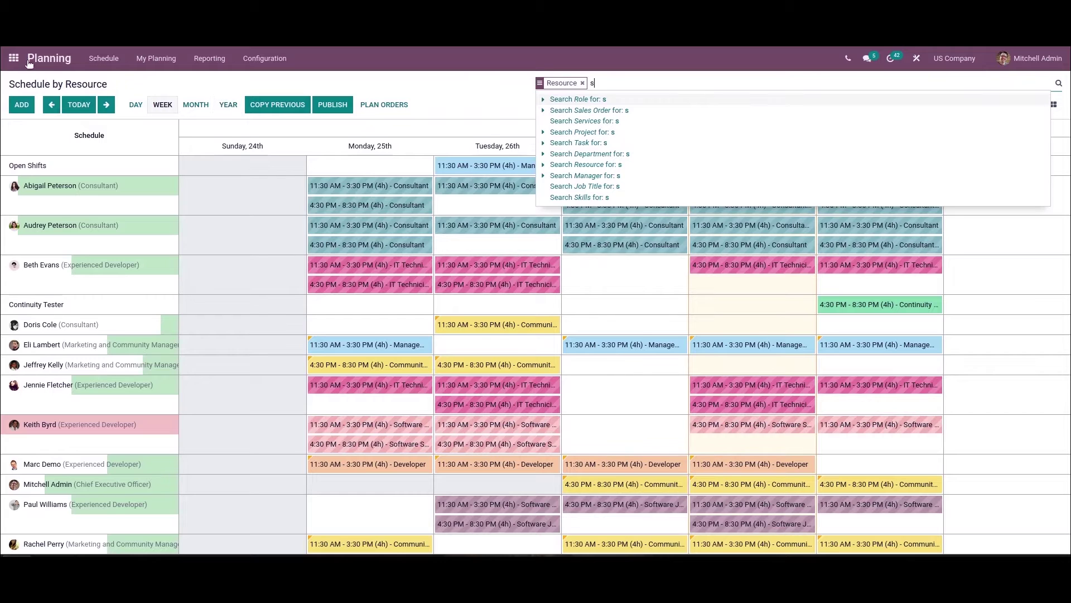
- Switch to Settings and review the general information of US Company from the list of companies
{"action": "left_click", "coordinate": [13, 58]}
{"action": "type", "text": "s"}
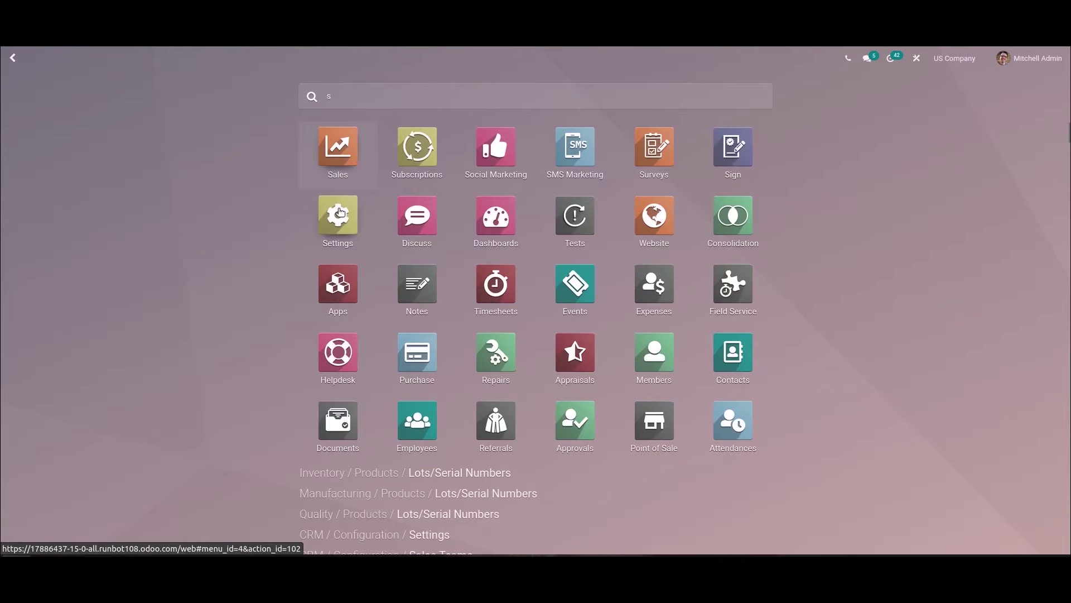
{"action": "type", "text": "e"}
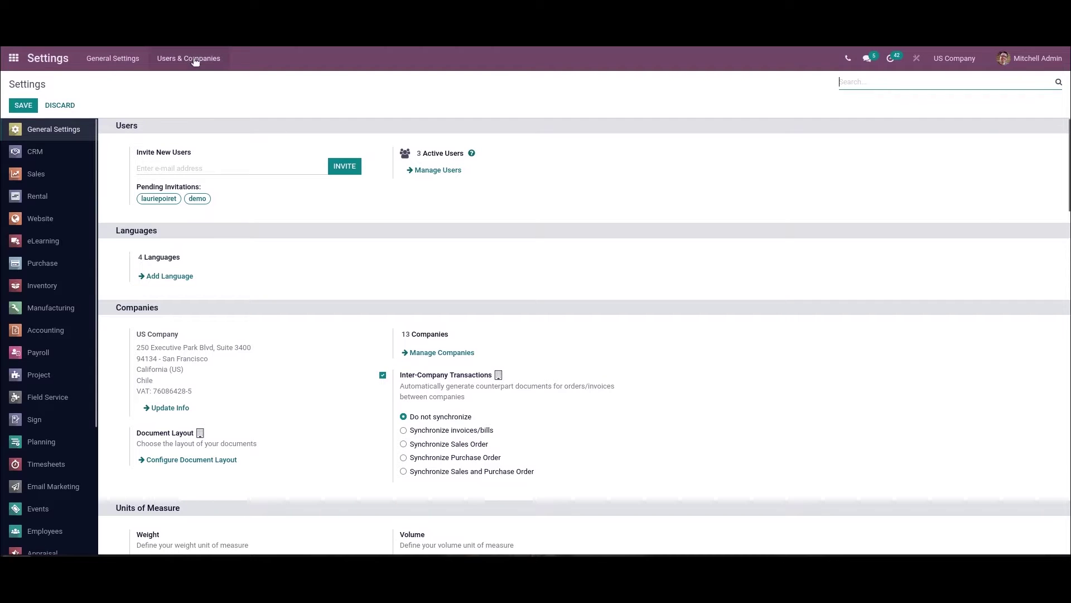
{"action": "left_click", "coordinate": [190, 58]}
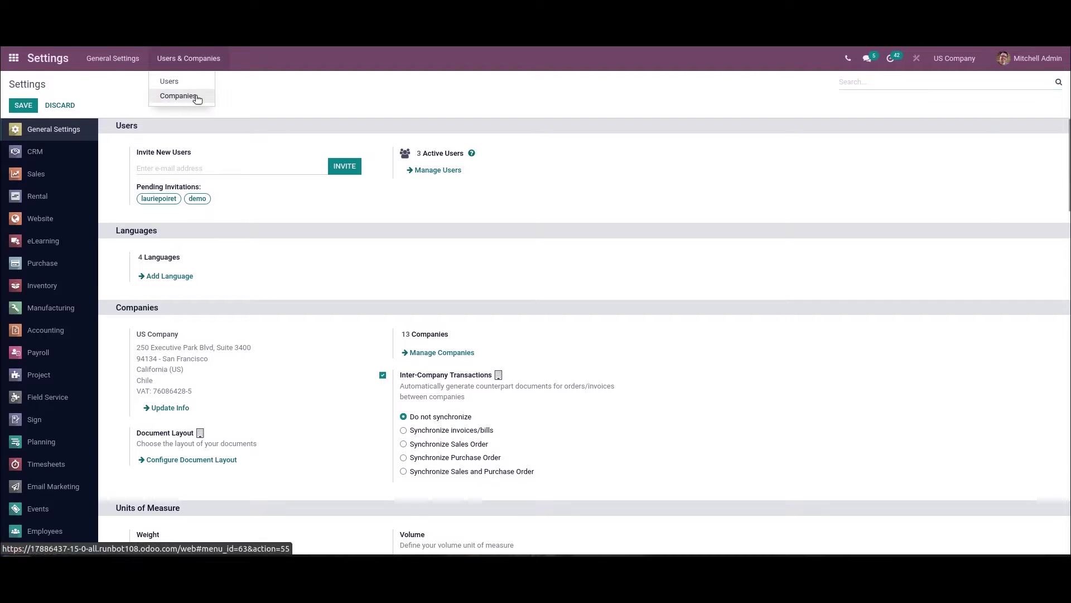
{"action": "left_click", "coordinate": [197, 97]}
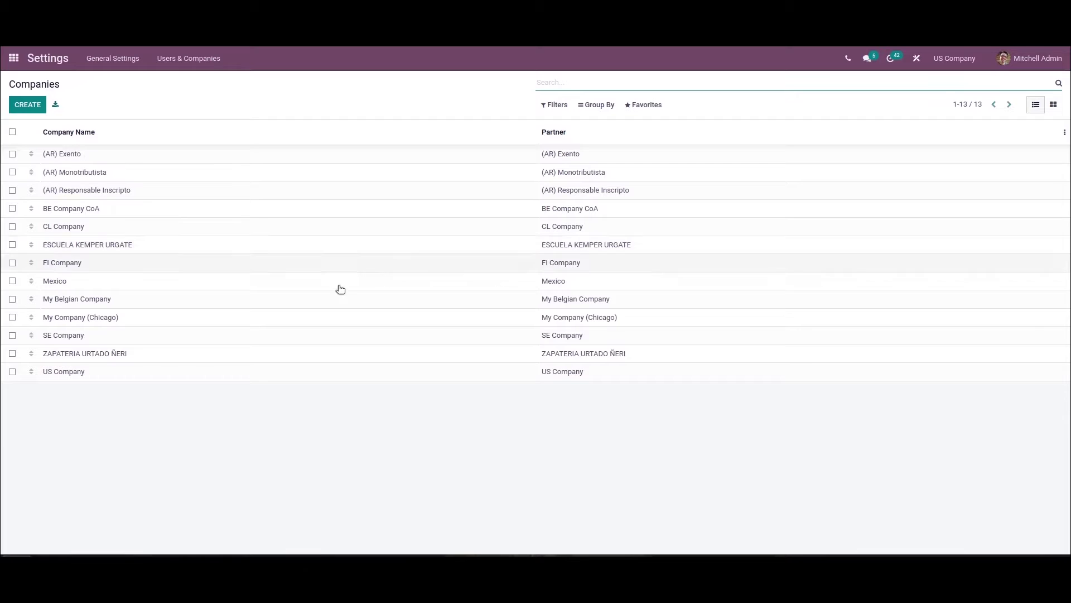
{"action": "left_click", "coordinate": [289, 375]}
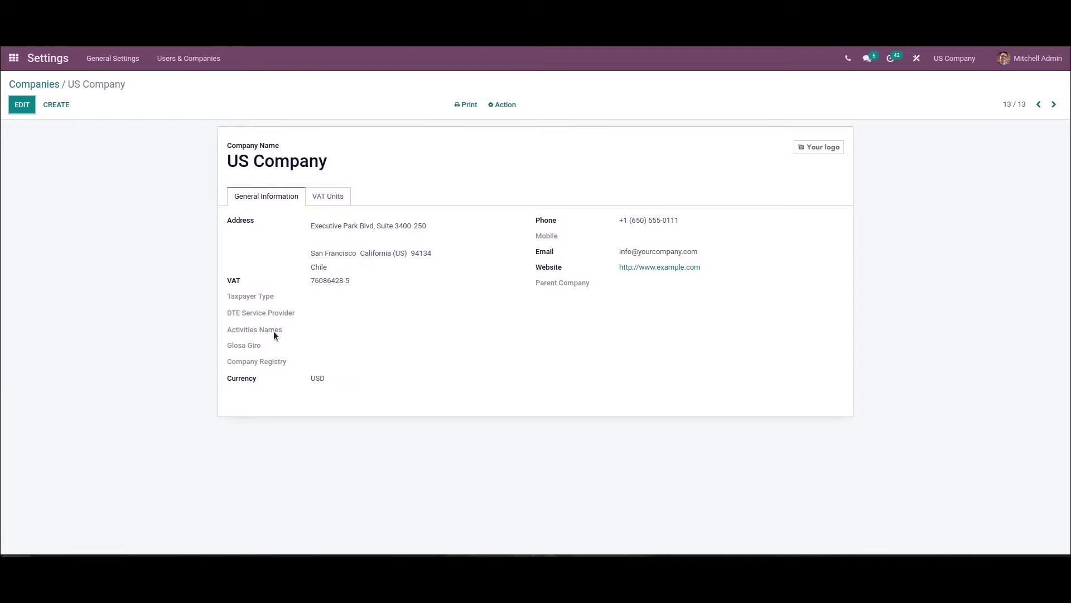
{"action": "left_click", "coordinate": [23, 85]}
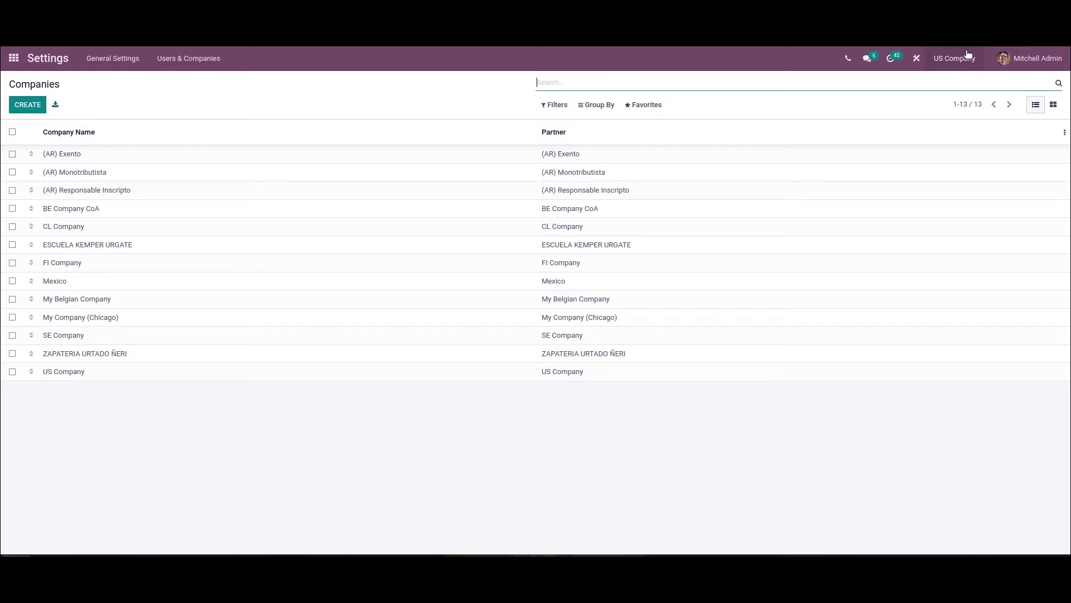
- Return to the Planning app and open its list of roles
{"action": "left_click", "coordinate": [3, 53]}
{"action": "left_click", "coordinate": [498, 284]}
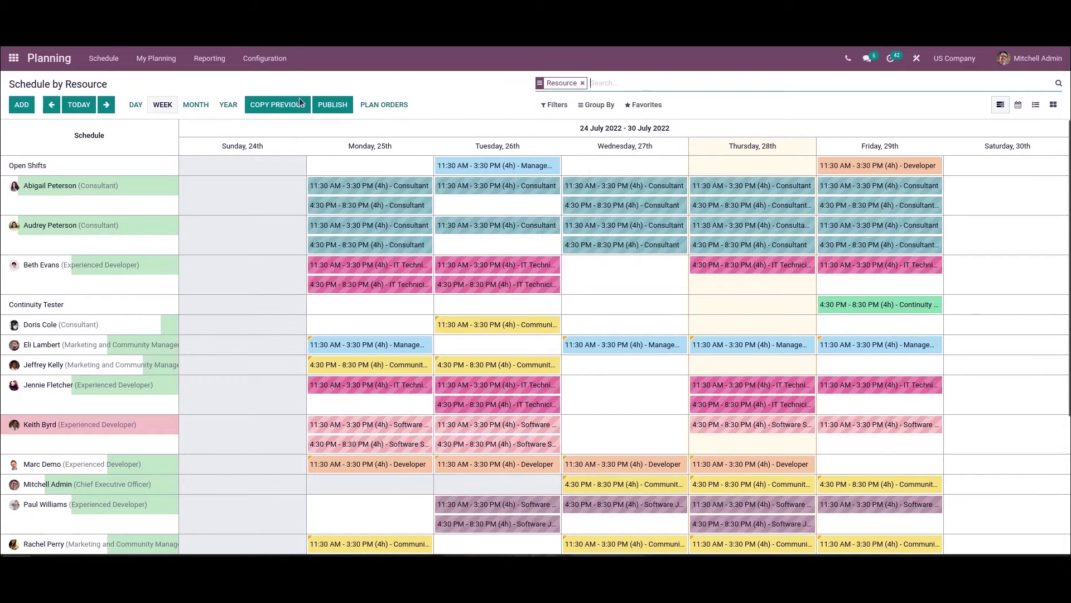
{"action": "left_click", "coordinate": [275, 58]}
{"action": "left_click", "coordinate": [264, 111]}
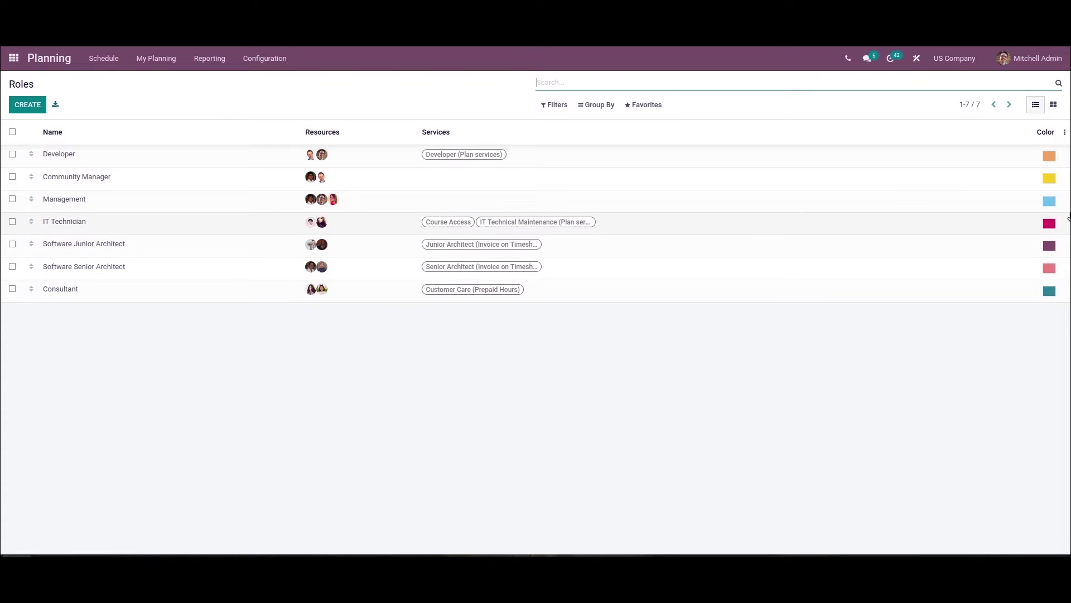
- Create a planning role named Research Manager and assign the demo employee as its resource
{"action": "left_click", "coordinate": [28, 105]}
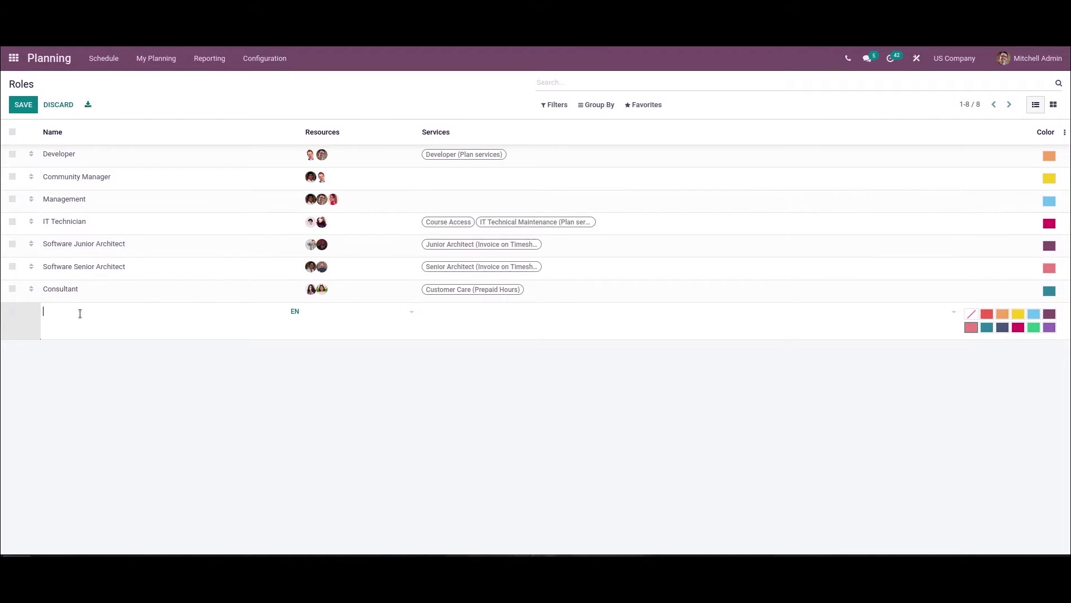
{"action": "type", "text": "Research Manager"}
{"action": "left_click", "coordinate": [79, 313]}
{"action": "type", "text": "a"}
{"action": "left_click", "coordinate": [345, 313]}
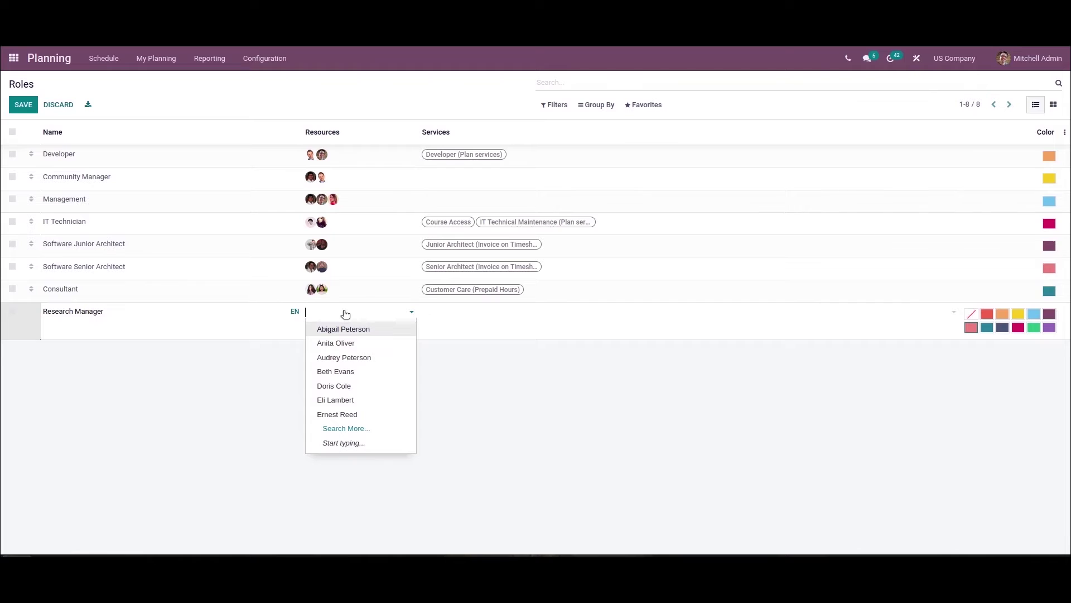
{"action": "type", "text": "marc"}
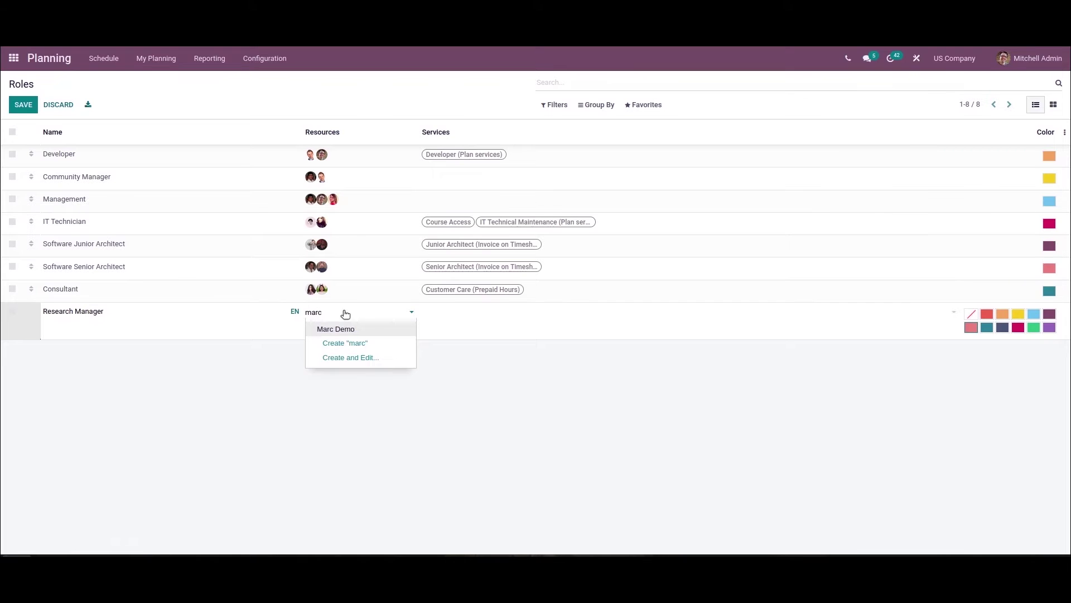
{"action": "left_click", "coordinate": [347, 332]}
- Give the Research Manager role the Course Access service and the dark blue color, and save it
{"action": "left_click", "coordinate": [466, 308]}
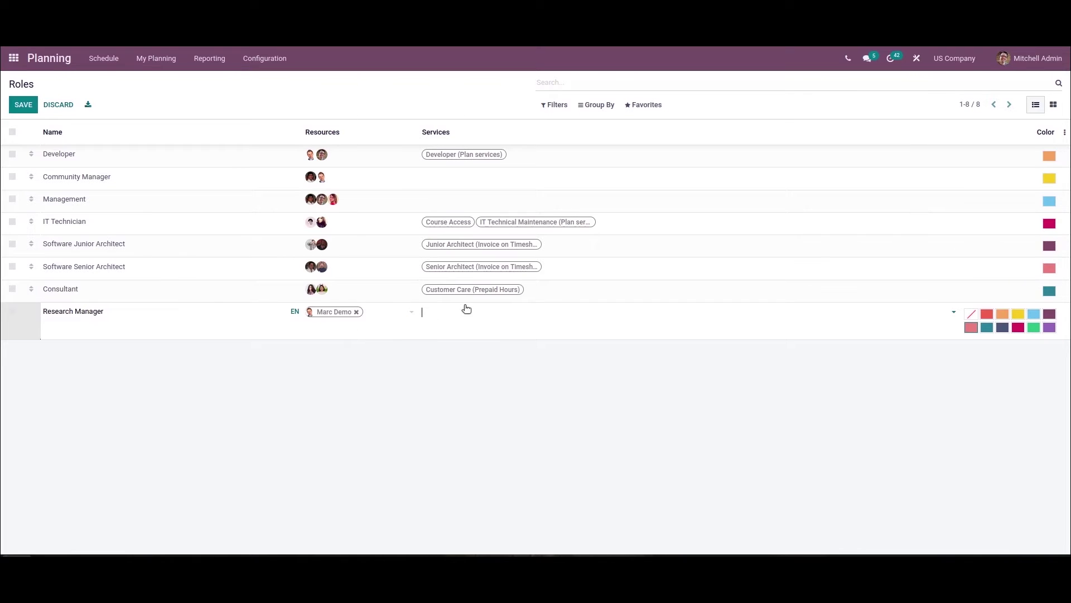
{"action": "type", "text": "c"}
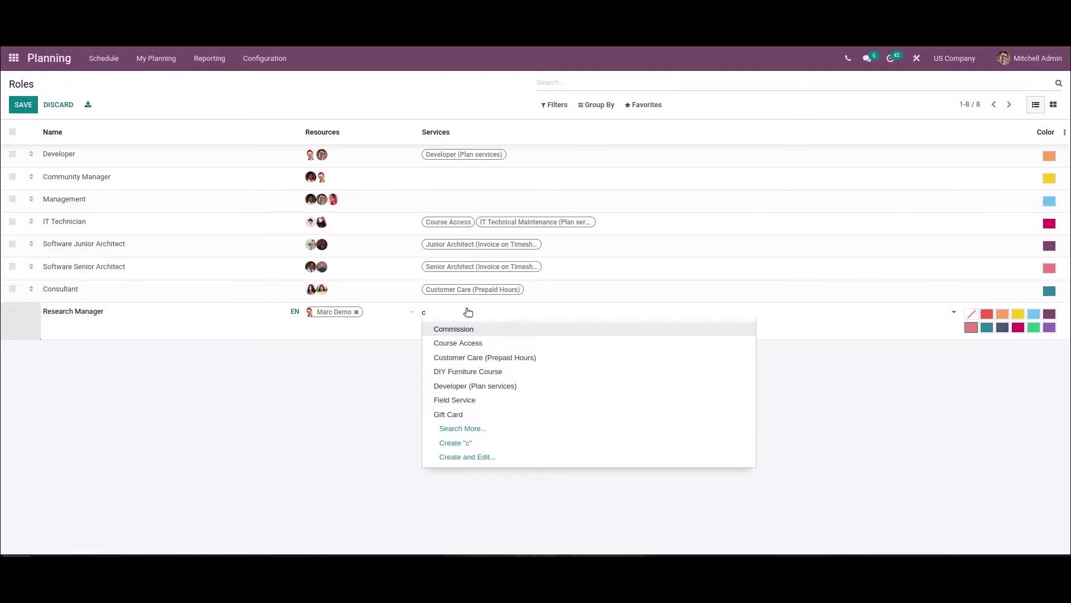
{"action": "left_click", "coordinate": [471, 350]}
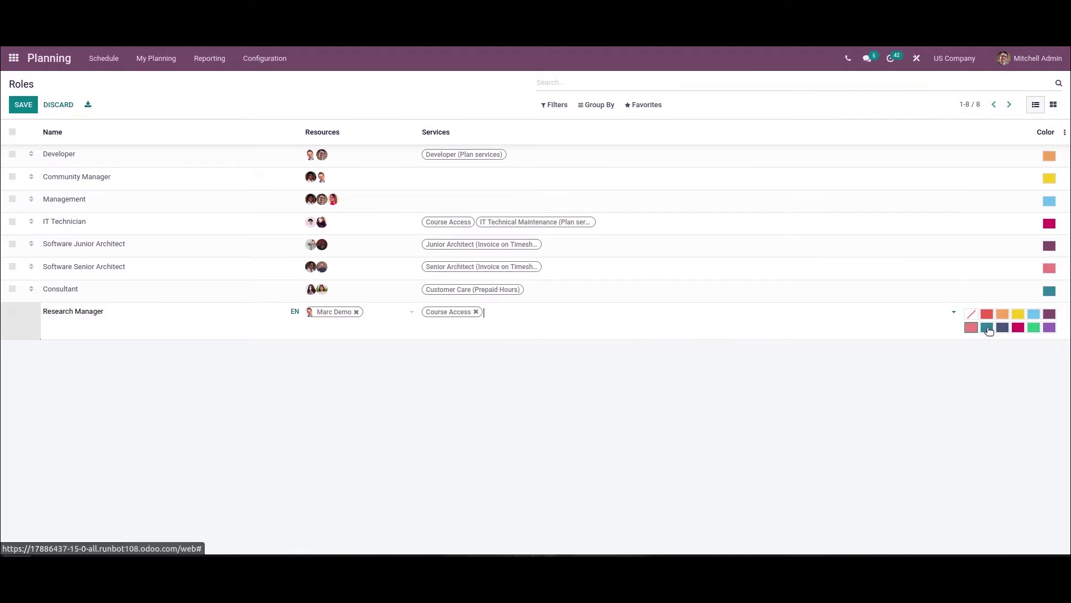
{"action": "left_click", "coordinate": [1007, 328]}
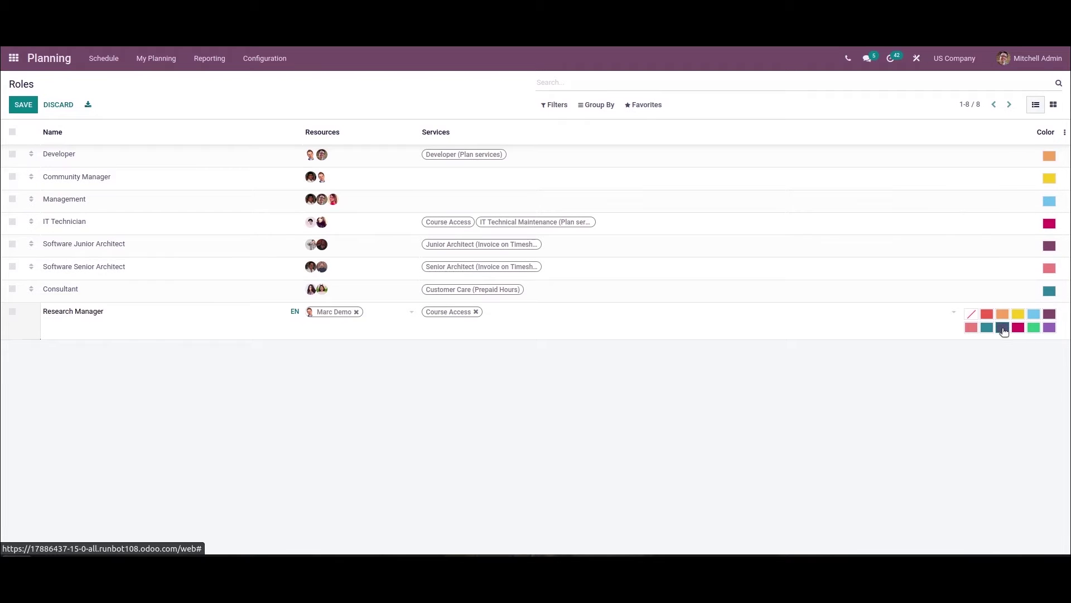
{"action": "left_click", "coordinate": [23, 105]}
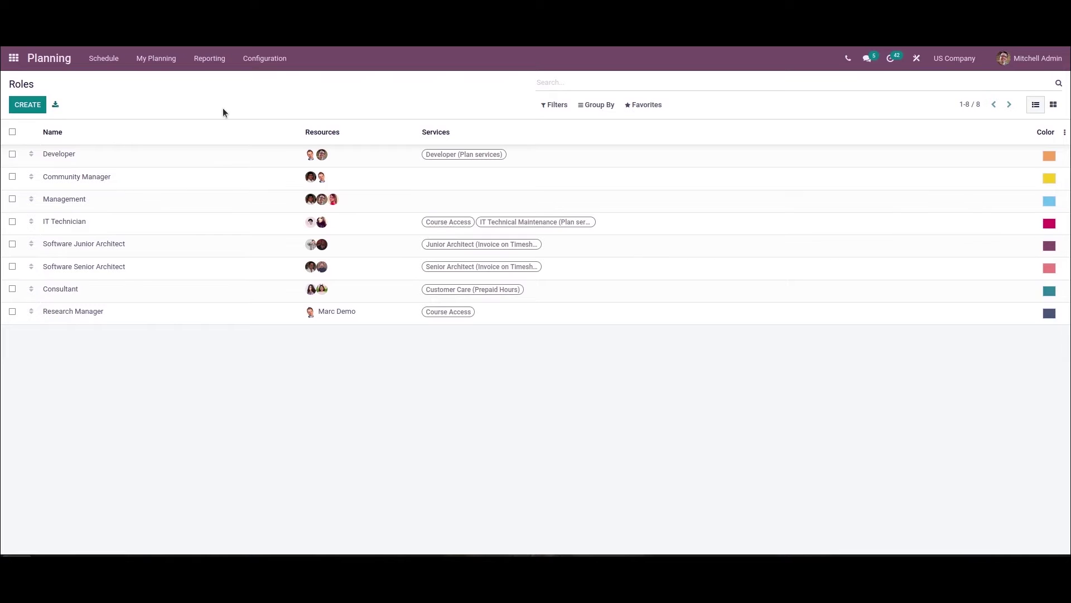
- Start a new shift template with Research Manager as its role
{"action": "left_click", "coordinate": [252, 58]}
{"action": "left_click", "coordinate": [278, 127]}
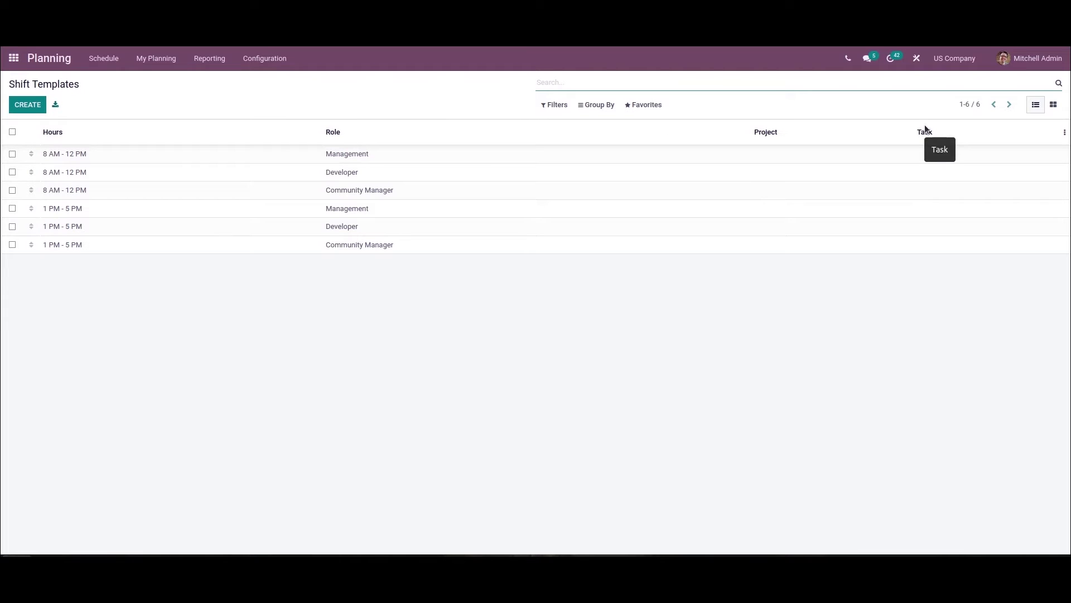
{"action": "left_click", "coordinate": [32, 108]}
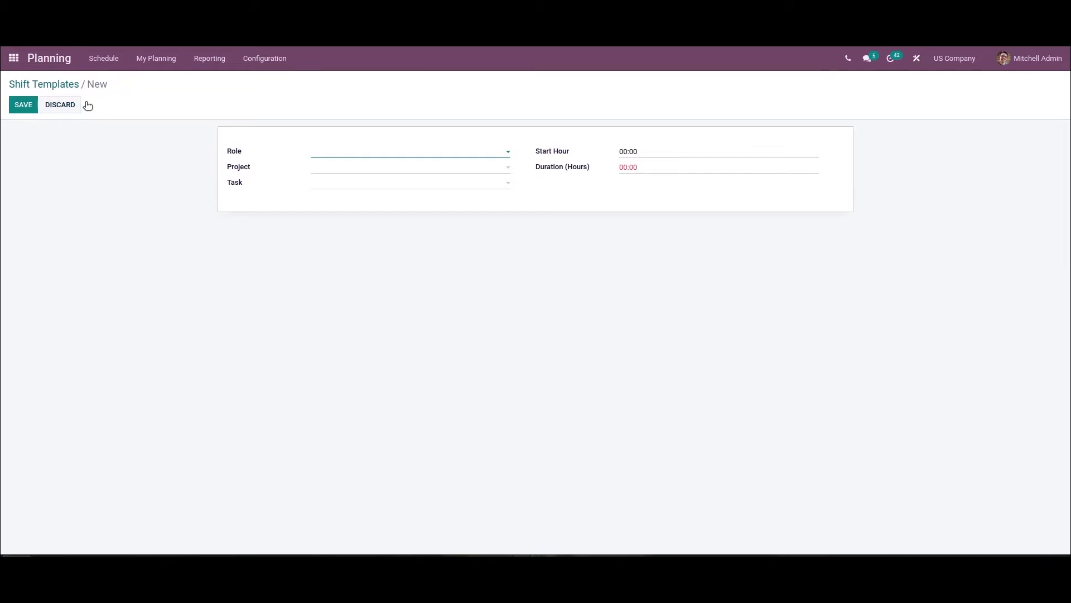
{"action": "left_click", "coordinate": [333, 151]}
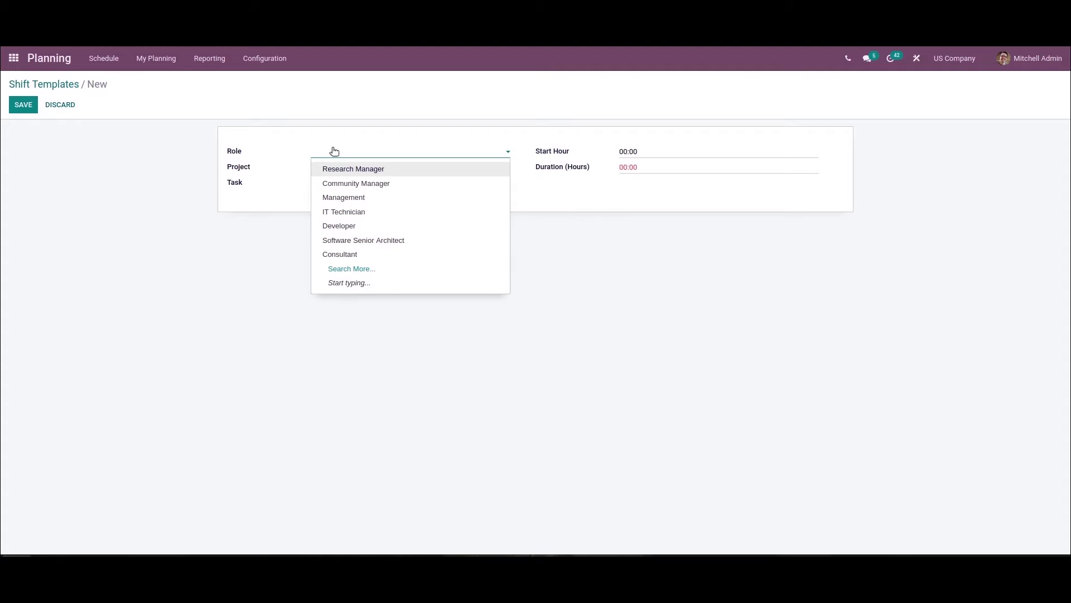
{"action": "left_click", "coordinate": [371, 173]}
- Begin creating a new project named Technical Research for the shift template's project
{"action": "left_click", "coordinate": [364, 170]}
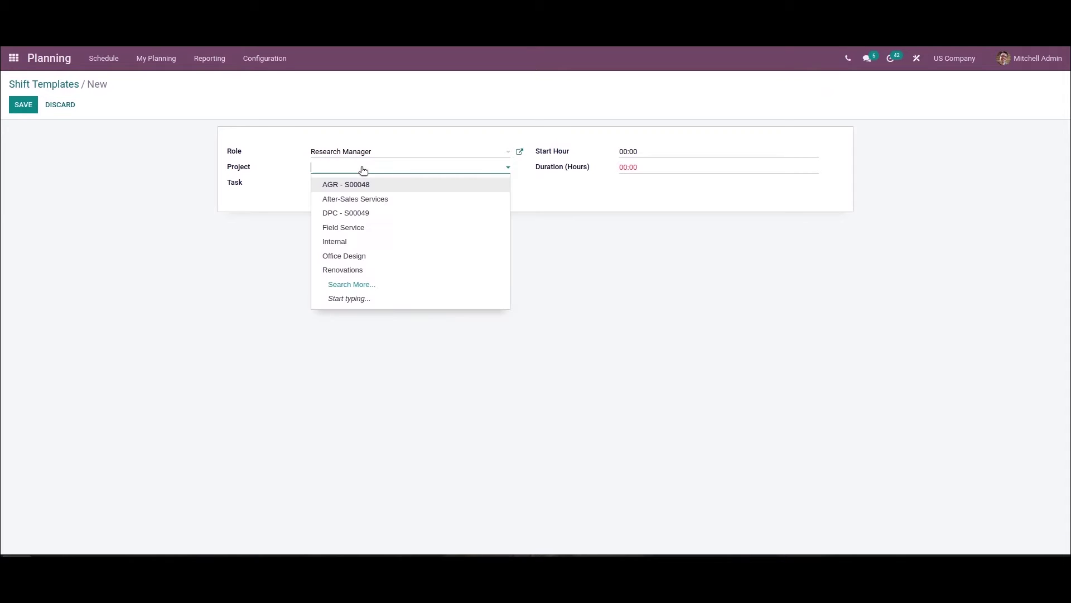
{"action": "left_click", "coordinate": [349, 286]}
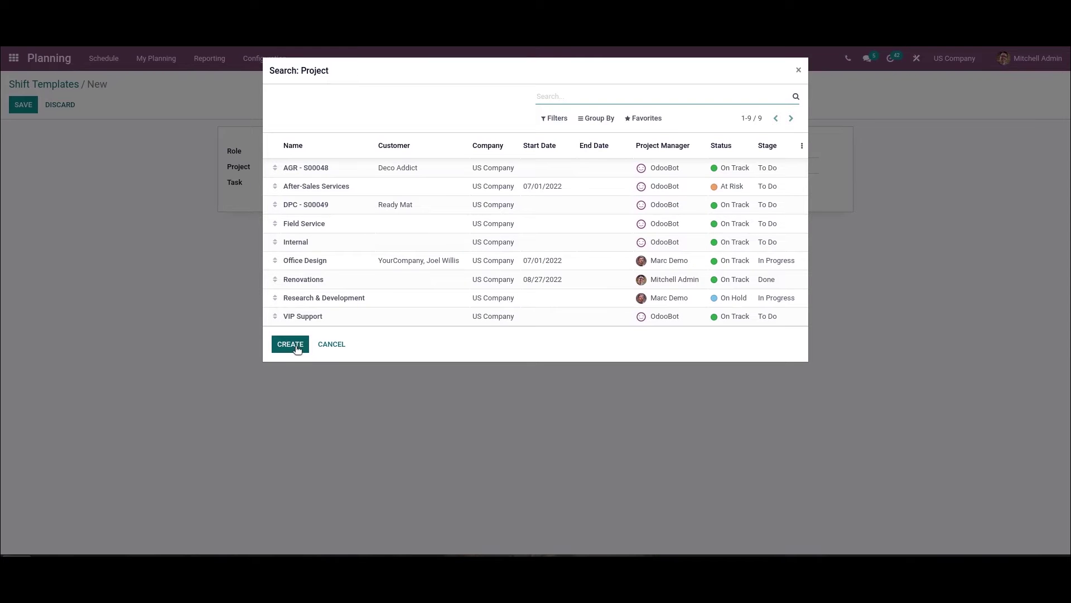
{"action": "left_click", "coordinate": [297, 348]}
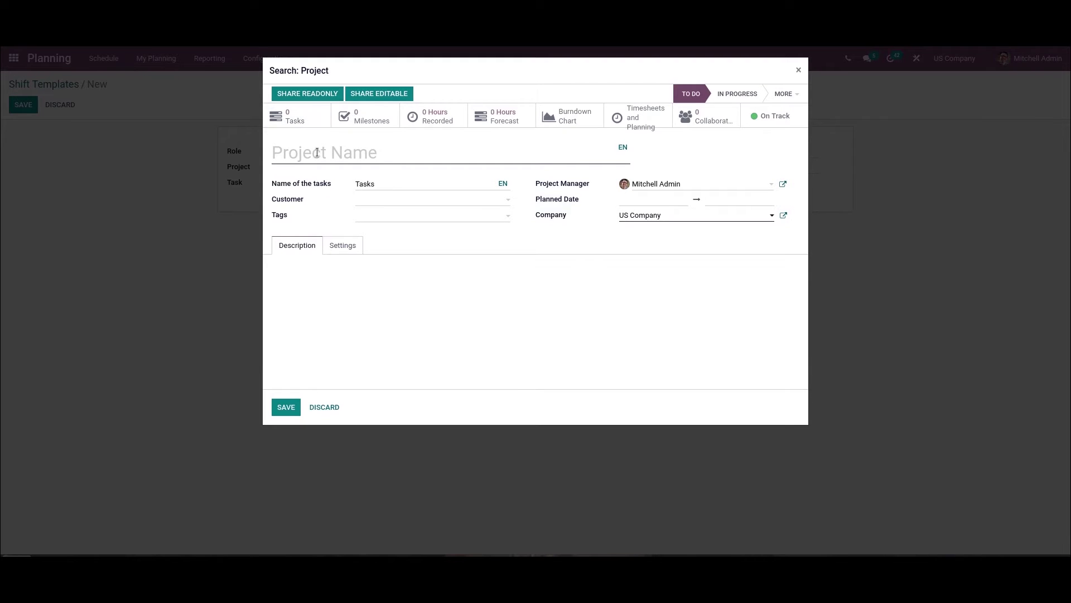
{"action": "left_click", "coordinate": [317, 153]}
{"action": "type", "text": "Techni"}
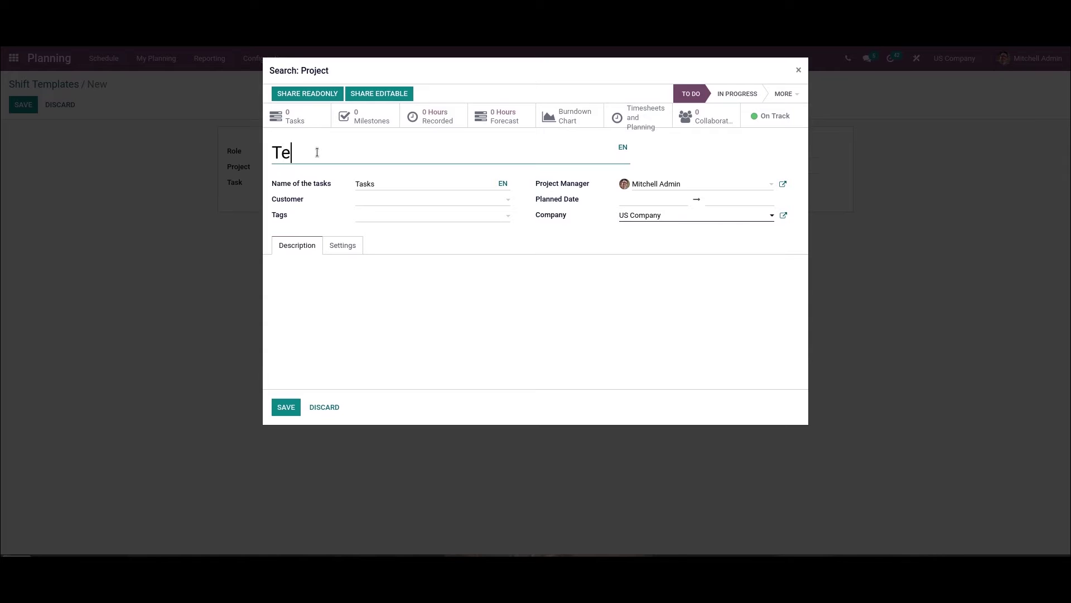
{"action": "type", "text": "cal Research"}
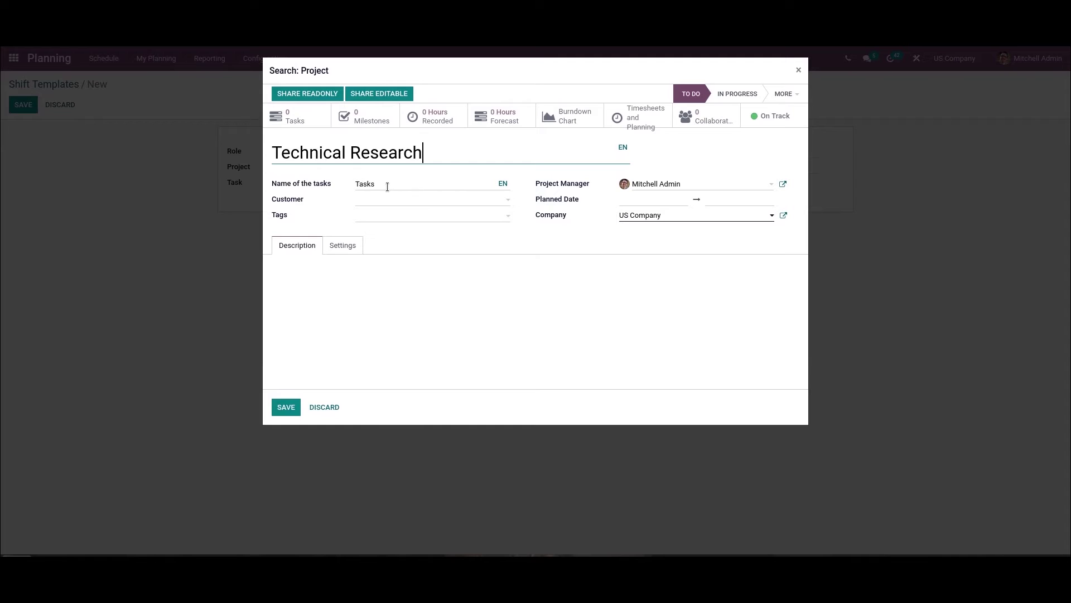
- Tag the Technical Research project as Internal and save it into the shift template
{"action": "left_click", "coordinate": [391, 221]}
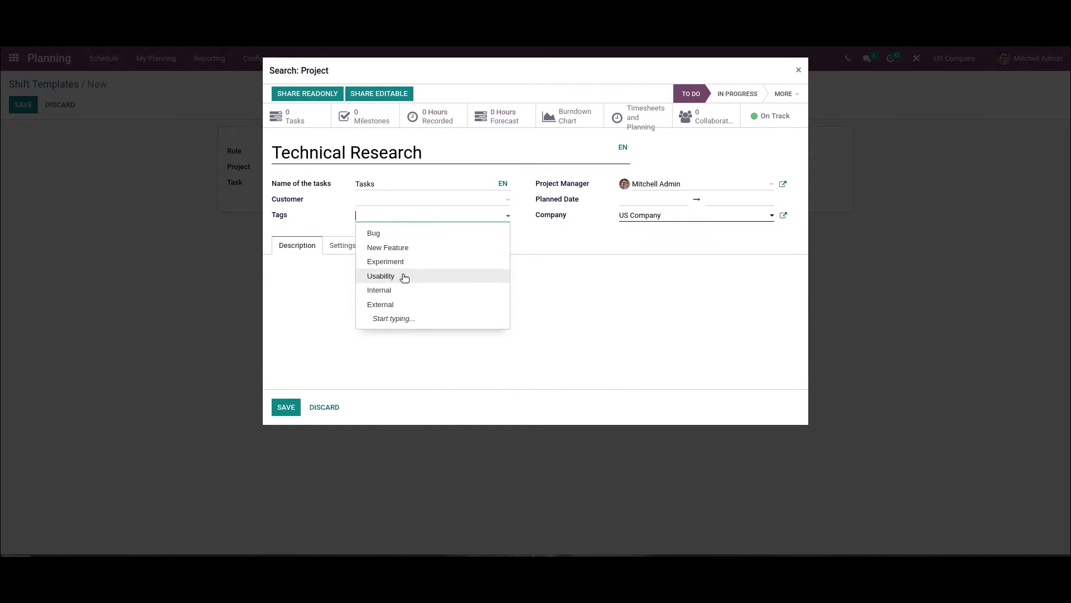
{"action": "left_click", "coordinate": [404, 288]}
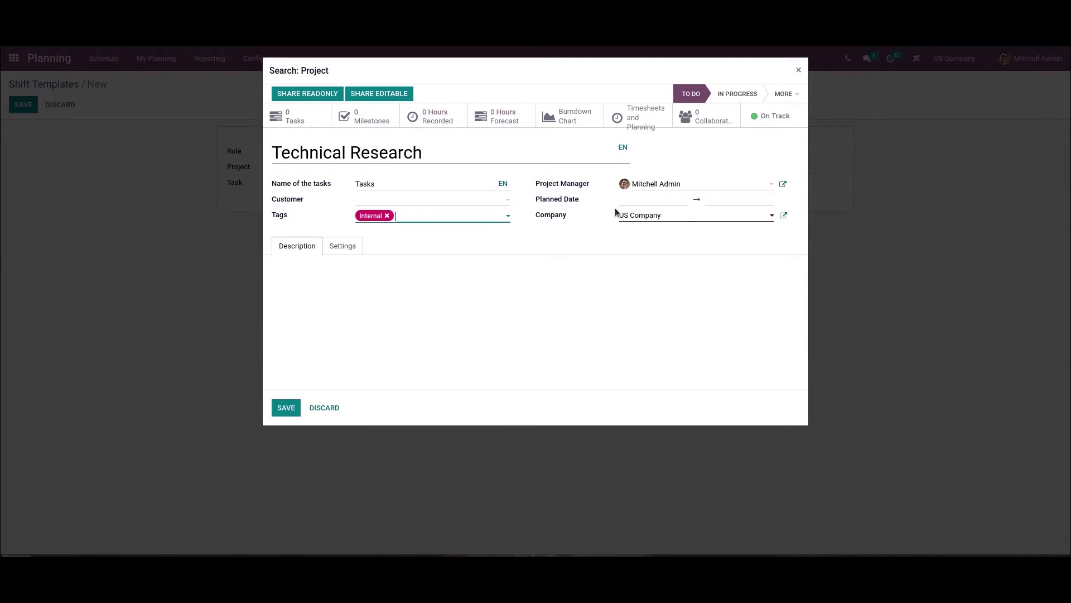
{"action": "left_click", "coordinate": [285, 408]}
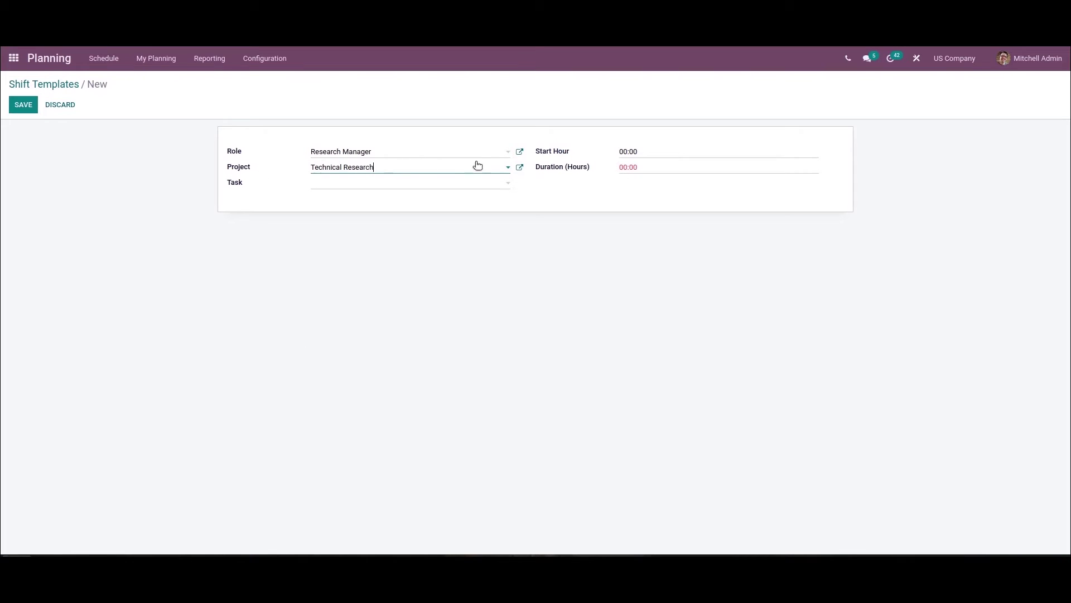
- Set the shift template's start hour to 09:00 and duration to 04:00 hours, and save the template
{"action": "left_click", "coordinate": [626, 151]}
{"action": "double_click", "coordinate": [626, 151]}
{"action": "type", "text": "9"}
{"action": "left_click", "coordinate": [628, 166]}
{"action": "left_click_drag", "start_coordinate": [627, 167], "coordinate": [615, 167]}
{"action": "left_click", "coordinate": [639, 183]}
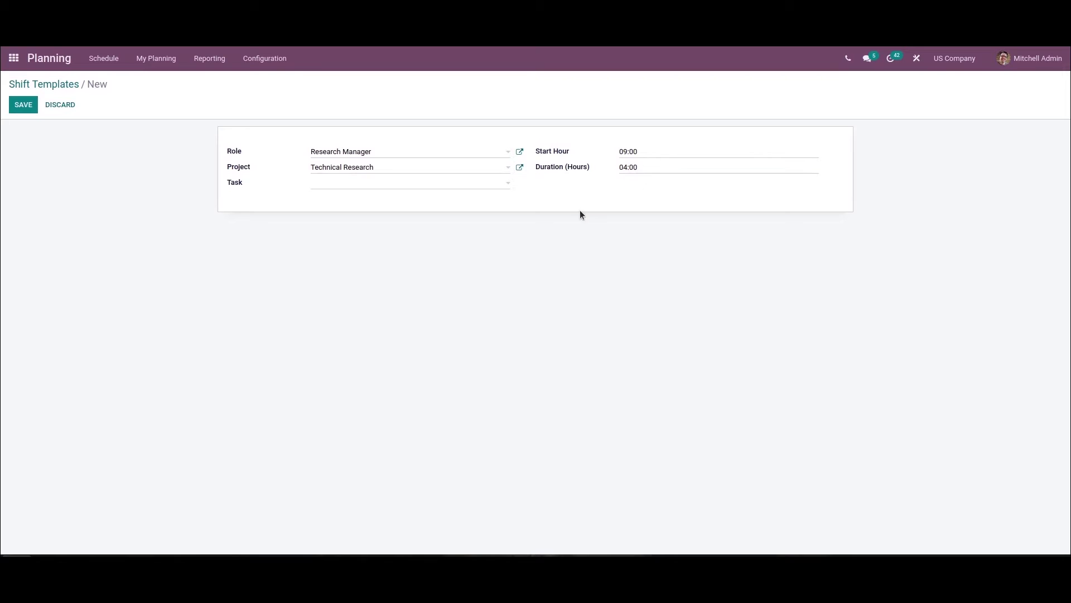
{"action": "left_click", "coordinate": [23, 105]}
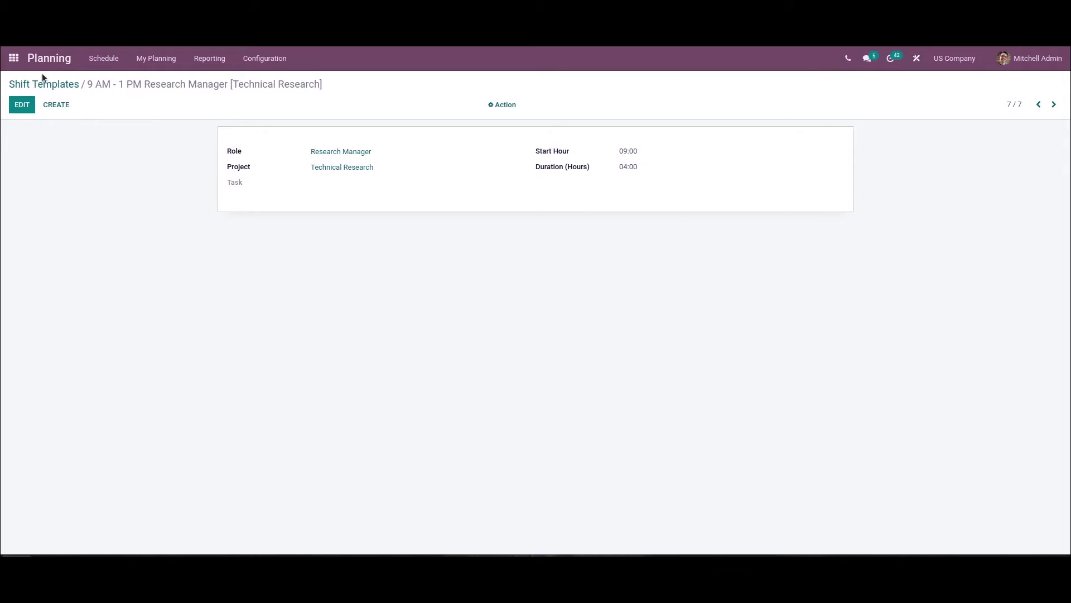
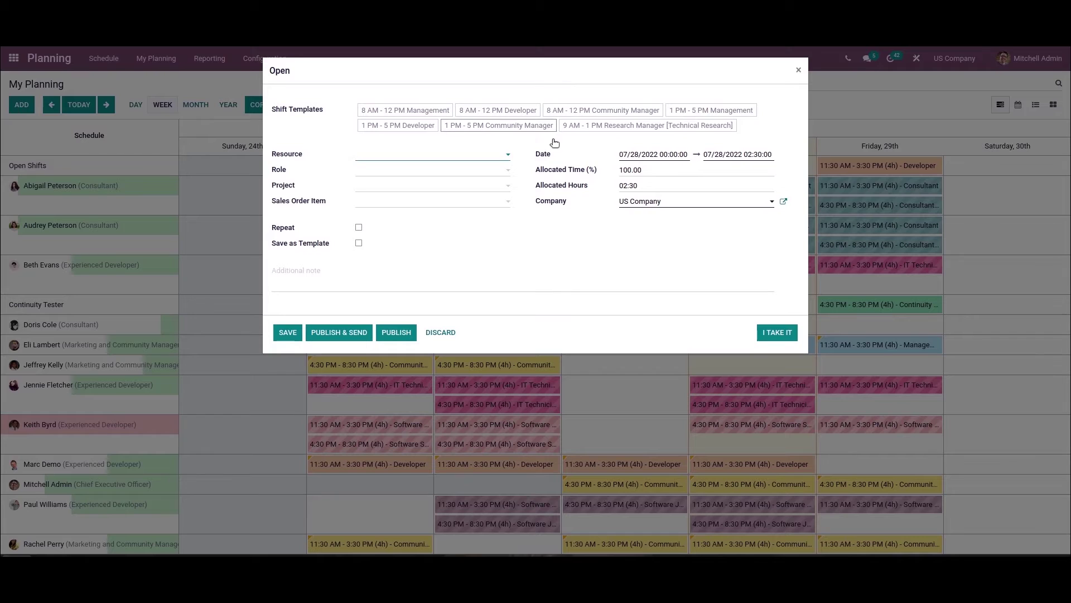
- Assign the demo employee and the Research Manager role to the new shift, and apply the 9 AM - 1 PM Research Manager [Technical Research] template
{"action": "left_click", "coordinate": [420, 157]}
{"action": "type", "text": "mar"}
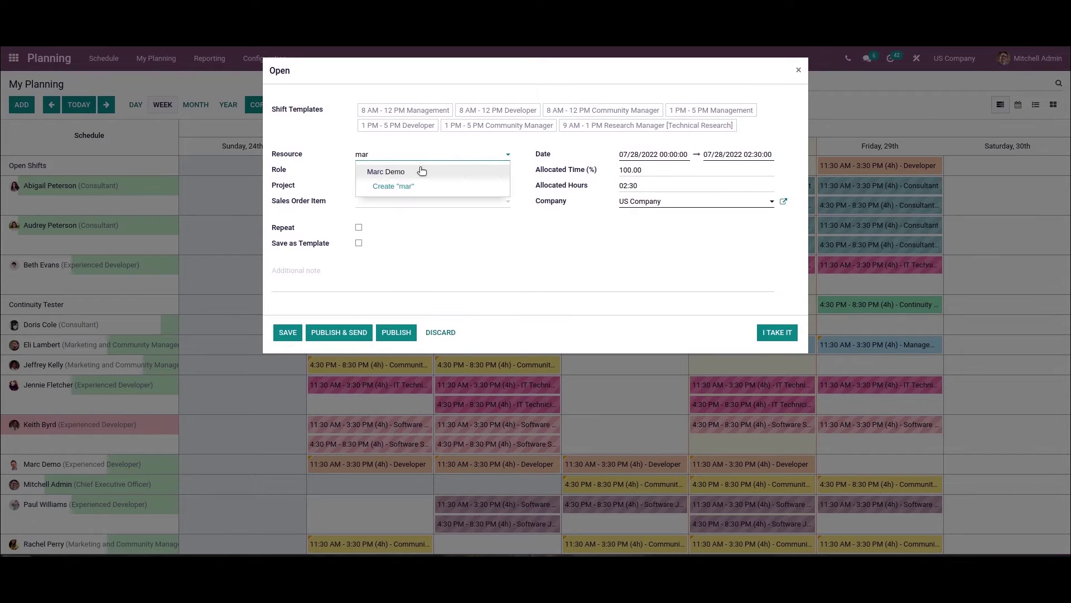
{"action": "left_click", "coordinate": [421, 173]}
{"action": "left_click", "coordinate": [411, 154]}
{"action": "left_click", "coordinate": [414, 173]}
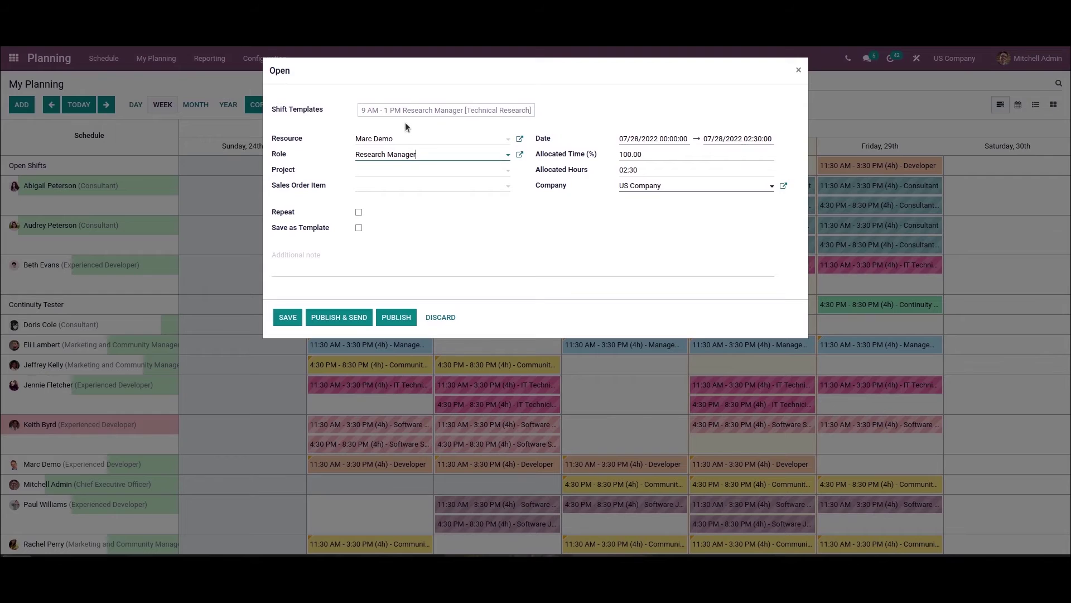
{"action": "left_click", "coordinate": [464, 113]}
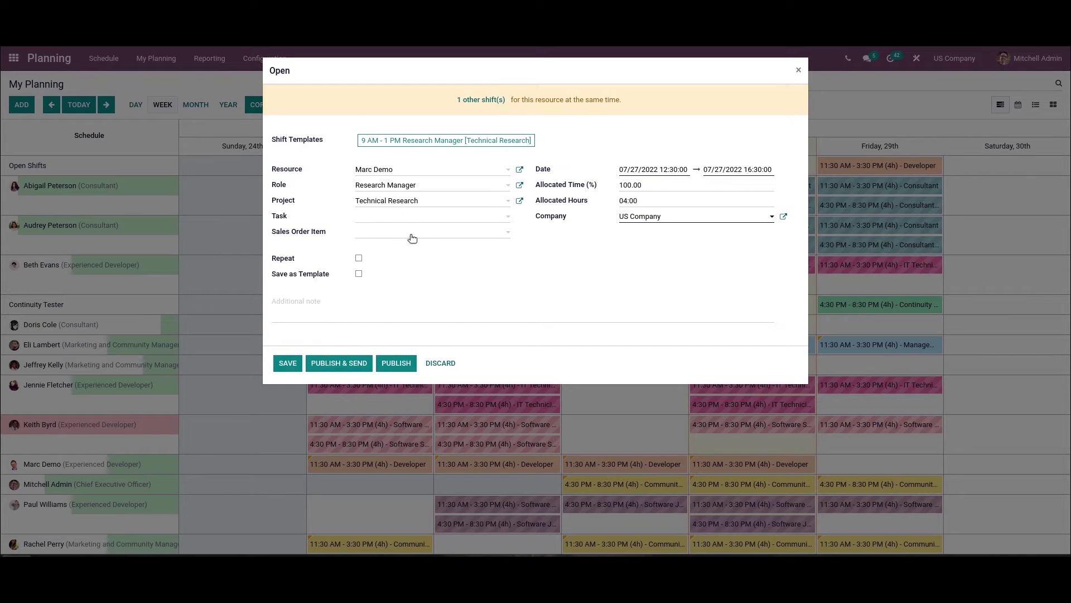
- Move the new Research Manager shift to 07/30/2022 and save it to the schedule
{"action": "left_click", "coordinate": [659, 169]}
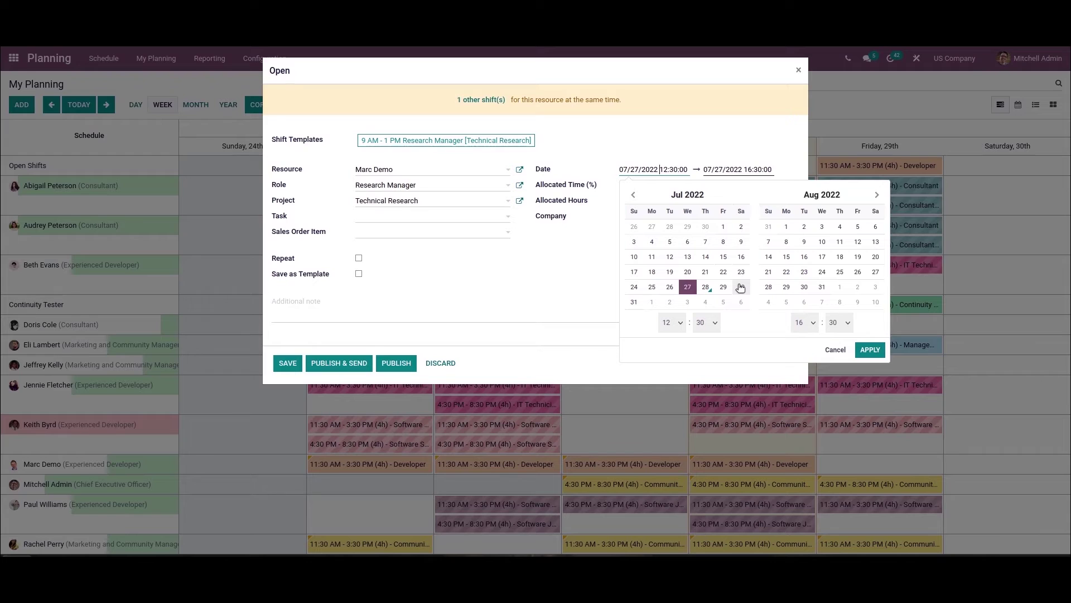
{"action": "left_click", "coordinate": [740, 286]}
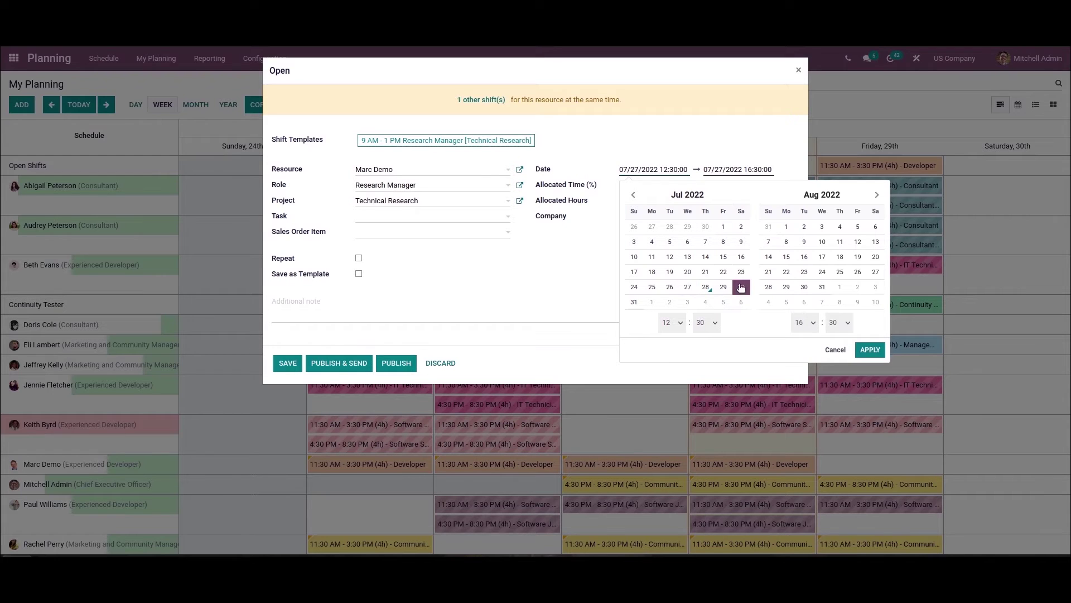
{"action": "left_click", "coordinate": [870, 351]}
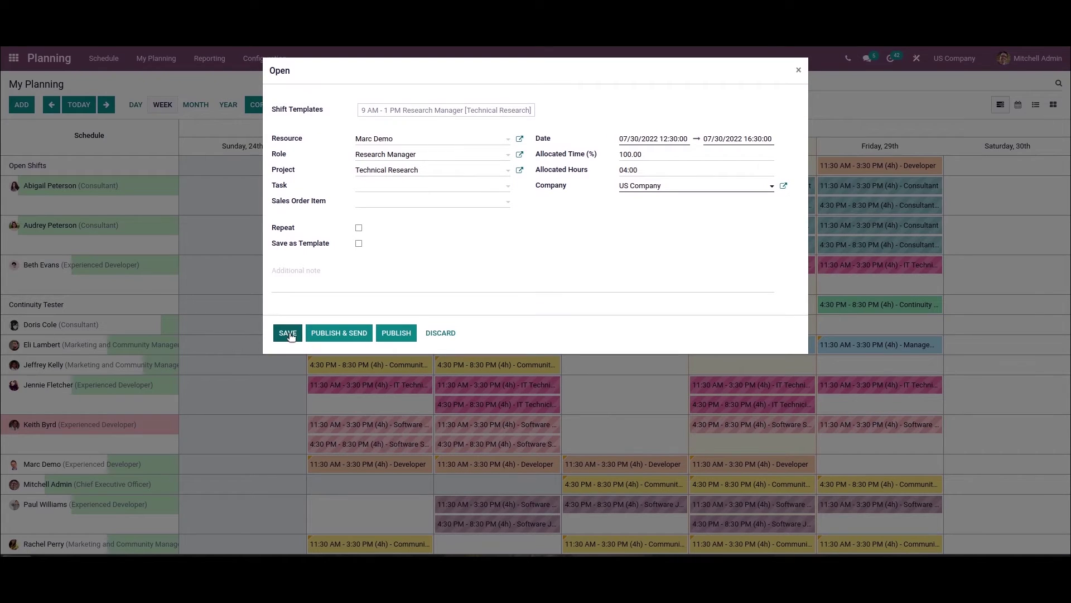
{"action": "left_click", "coordinate": [288, 333]}
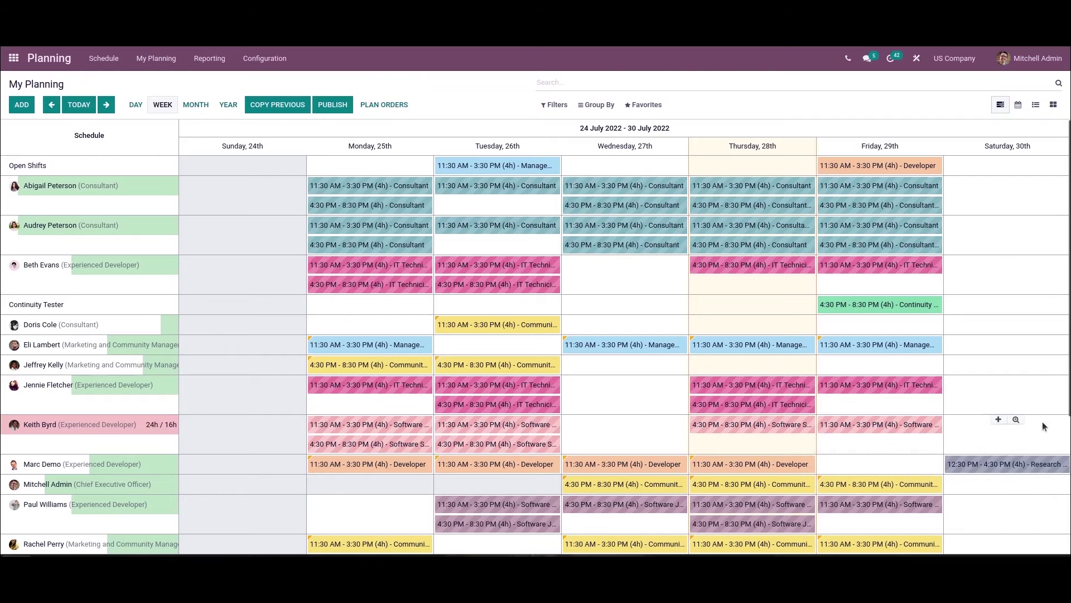
{"action": "mouse_move", "coordinate": [960, 470]}
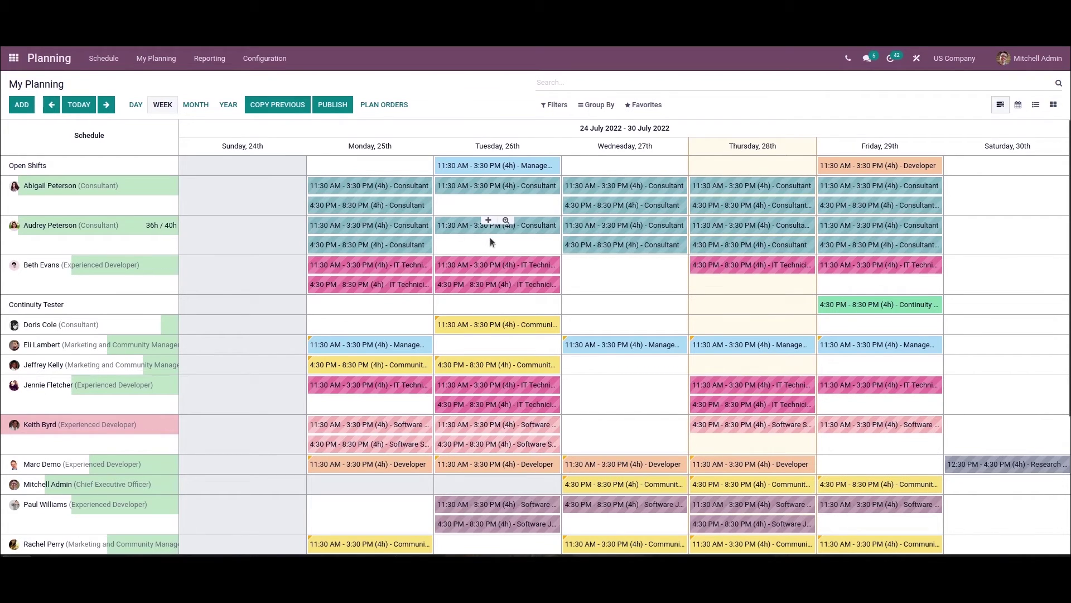
{"action": "mouse_move", "coordinate": [484, 290]}
- Publish and send the Saturday 30th Research Manager shift to the assigned demo employee
{"action": "left_click", "coordinate": [974, 464]}
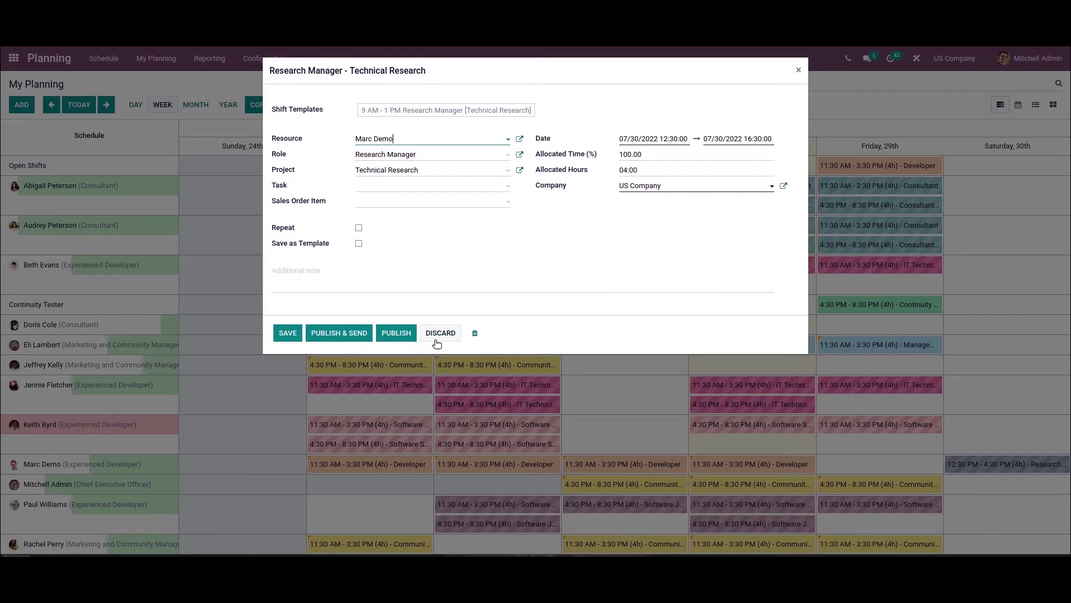
{"action": "left_click", "coordinate": [345, 333]}
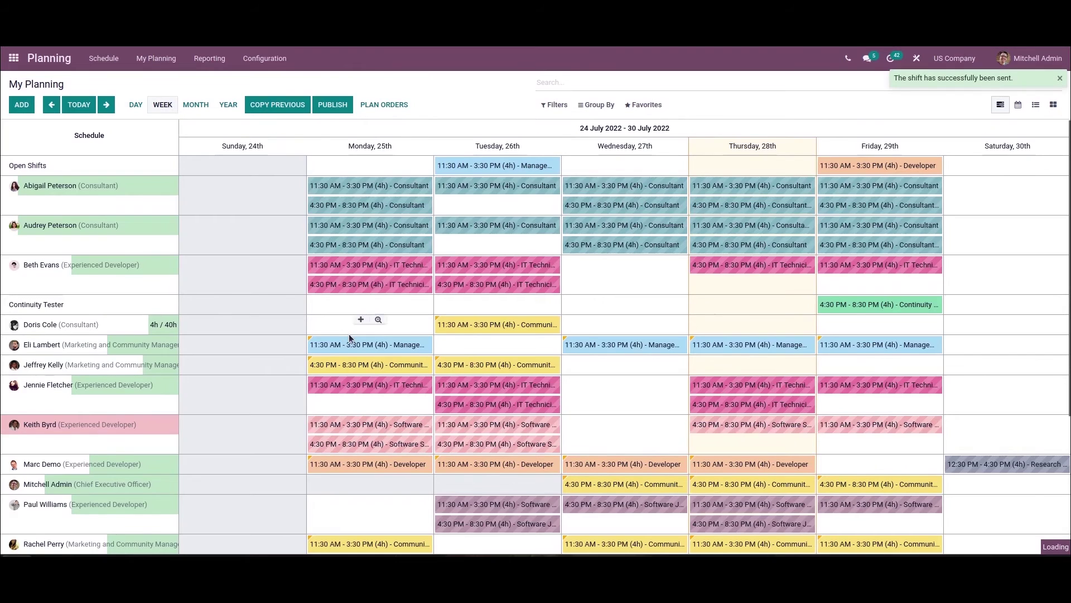
{"action": "mouse_move", "coordinate": [974, 472]}
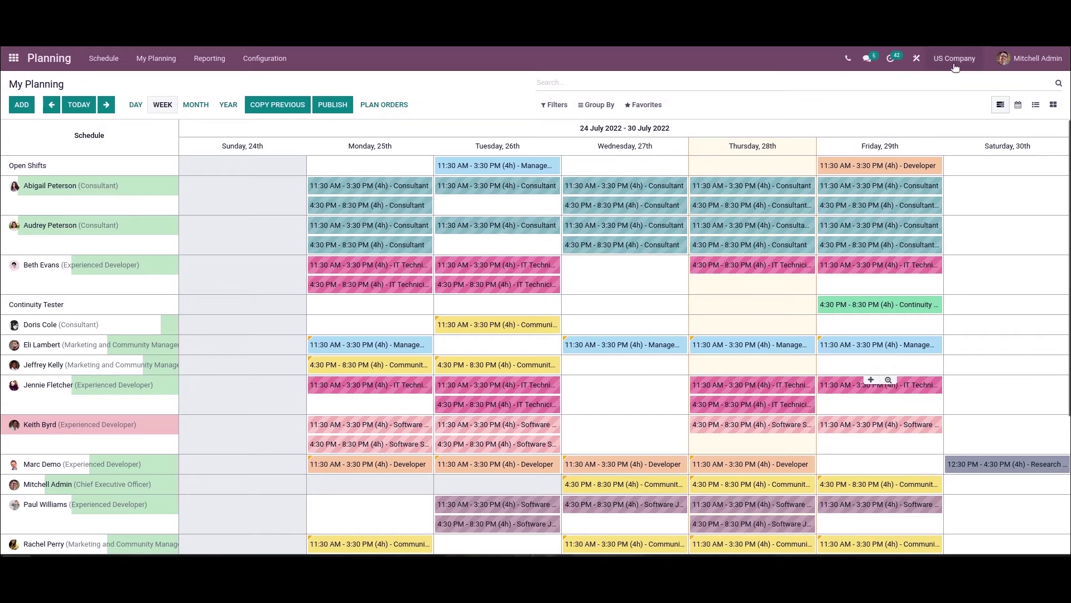
- Allow employees to unassign themselves from shifts with a deadline of 1 day before the shift begins, and save the Planning settings
{"action": "left_click", "coordinate": [265, 58]}
{"action": "left_click", "coordinate": [277, 92]}
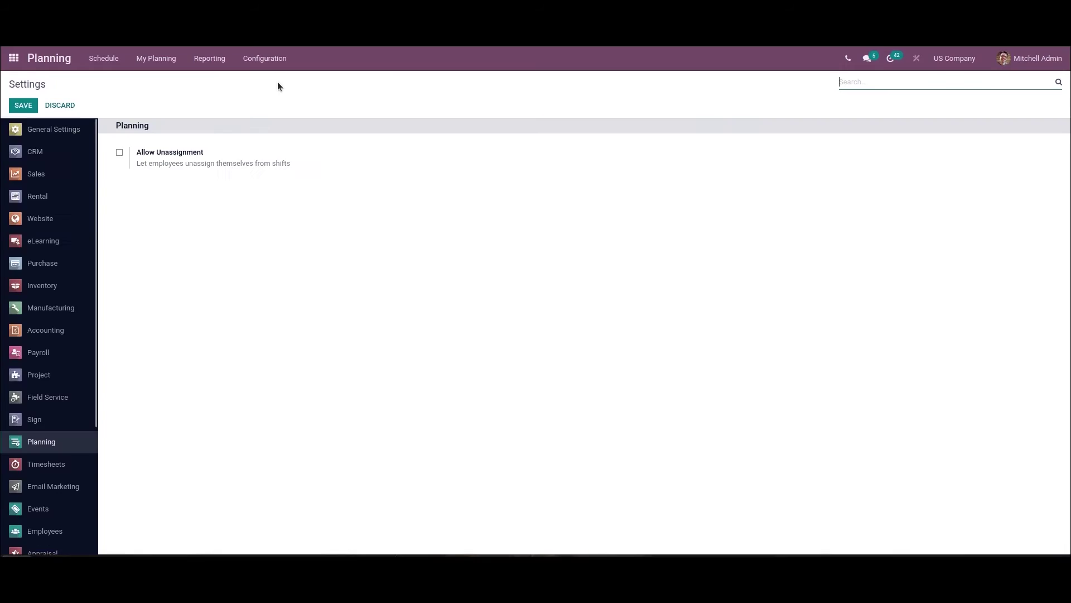
{"action": "left_click", "coordinate": [121, 152]}
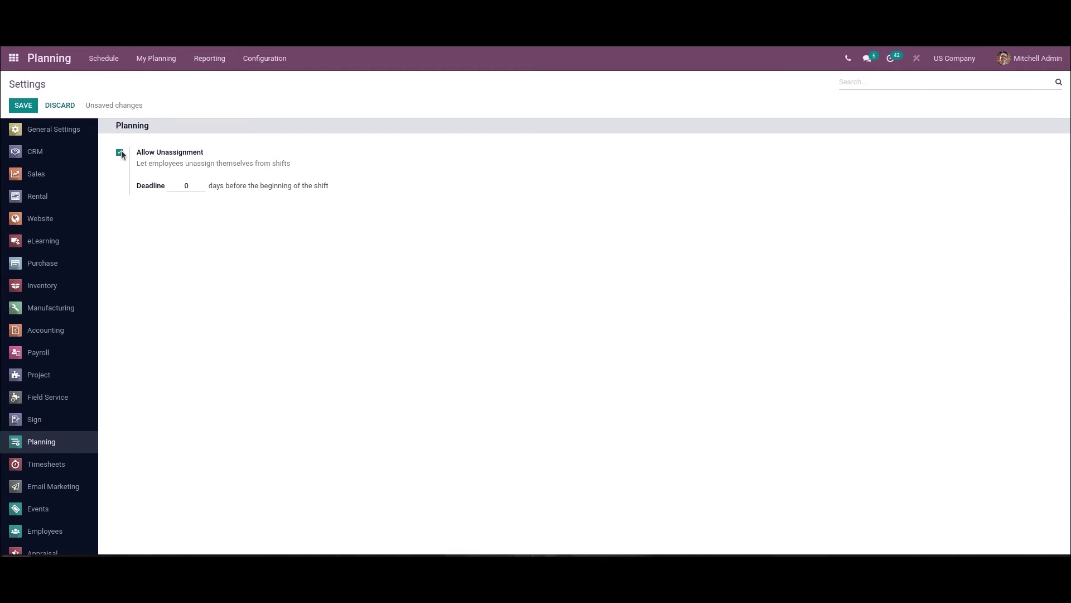
{"action": "left_click_drag", "start_coordinate": [190, 184], "coordinate": [180, 185]}
{"action": "type", "text": "1"}
{"action": "left_click", "coordinate": [23, 106]}
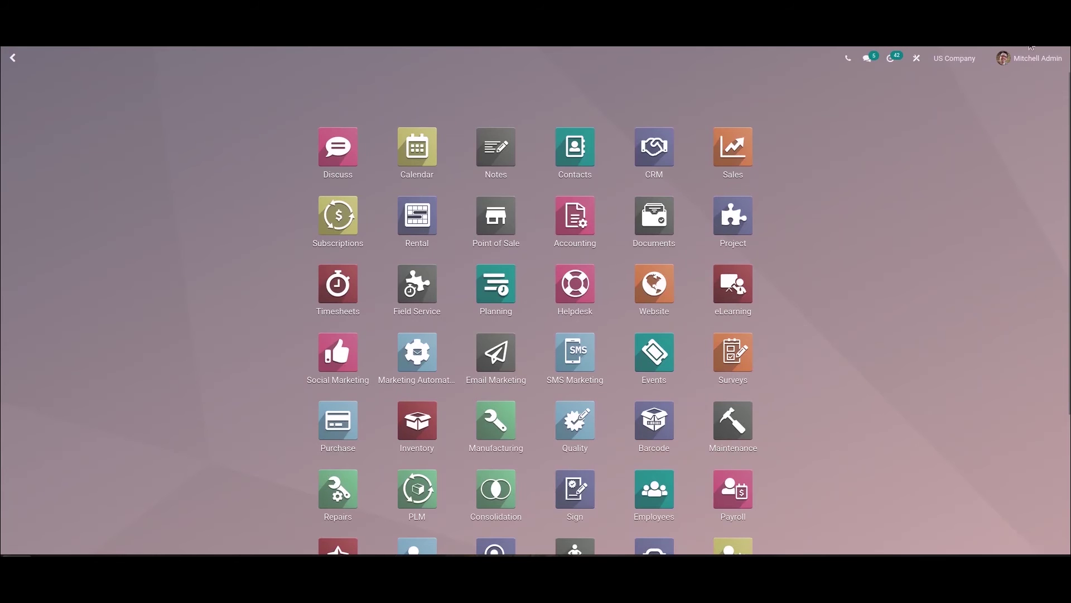
- Log out of the administrator account and log in with the saved demo login
{"action": "left_click", "coordinate": [1031, 56]}
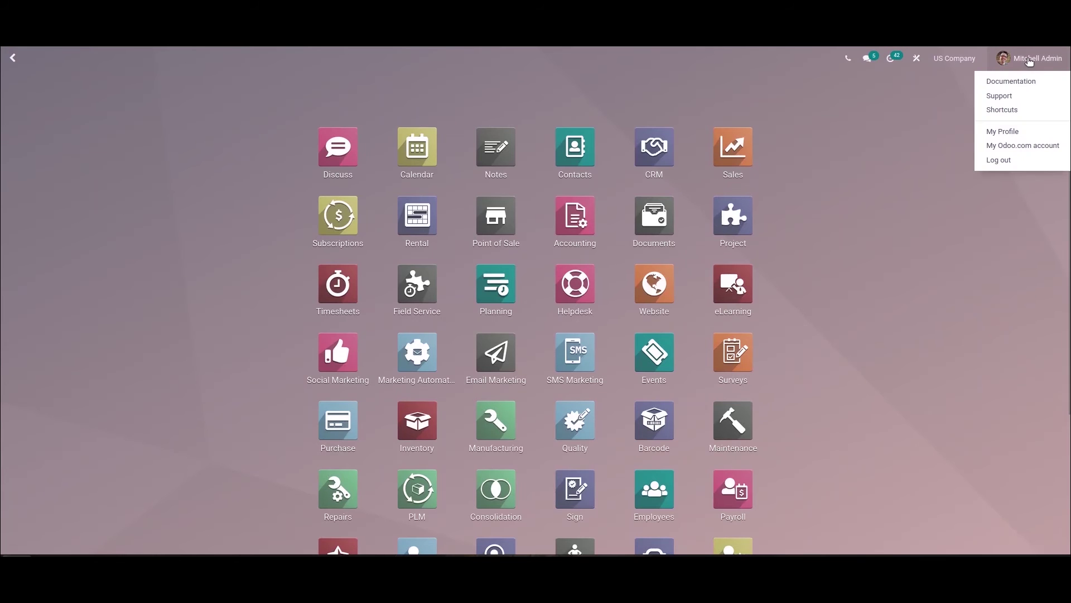
{"action": "left_click", "coordinate": [1026, 160]}
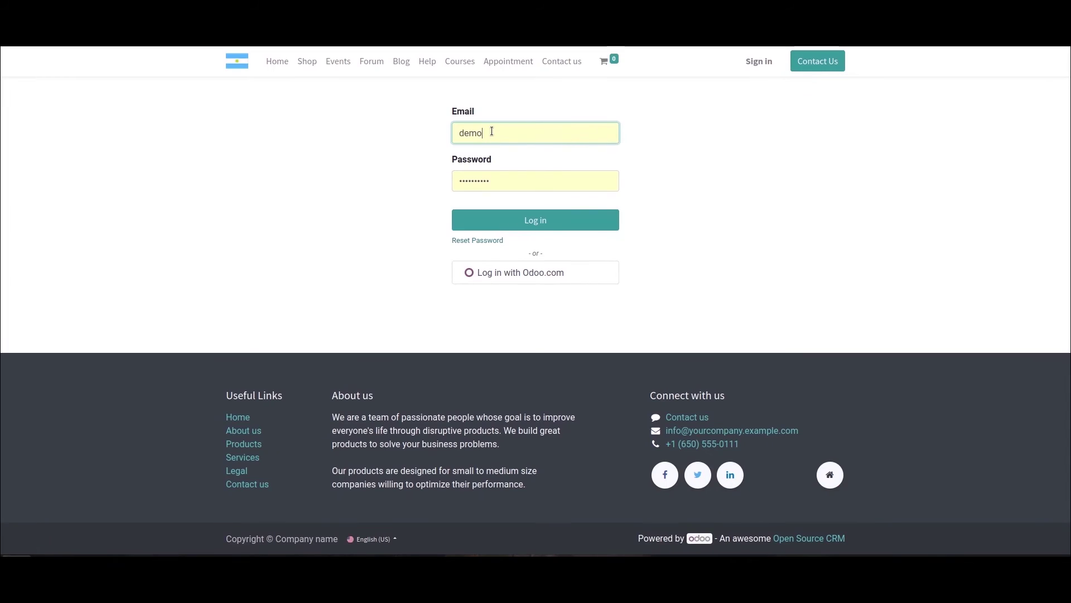
{"action": "left_click", "coordinate": [470, 132]}
{"action": "key", "text": "Return"}
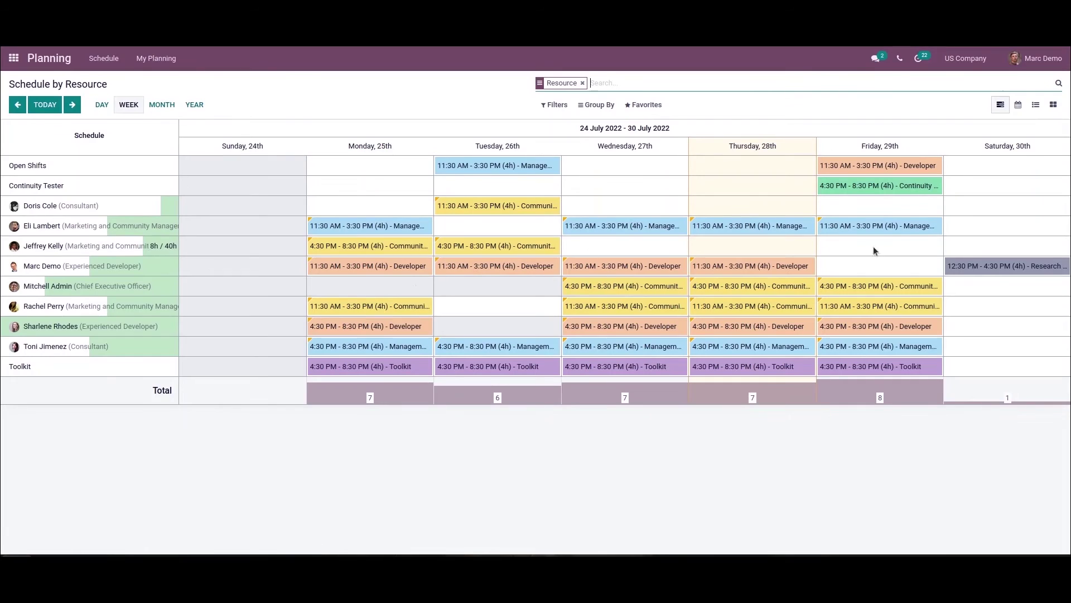
- As the demo employee, declare unavailability for the Saturday 30th Research Manager - Technical Research shift
{"action": "mouse_move", "coordinate": [999, 266]}
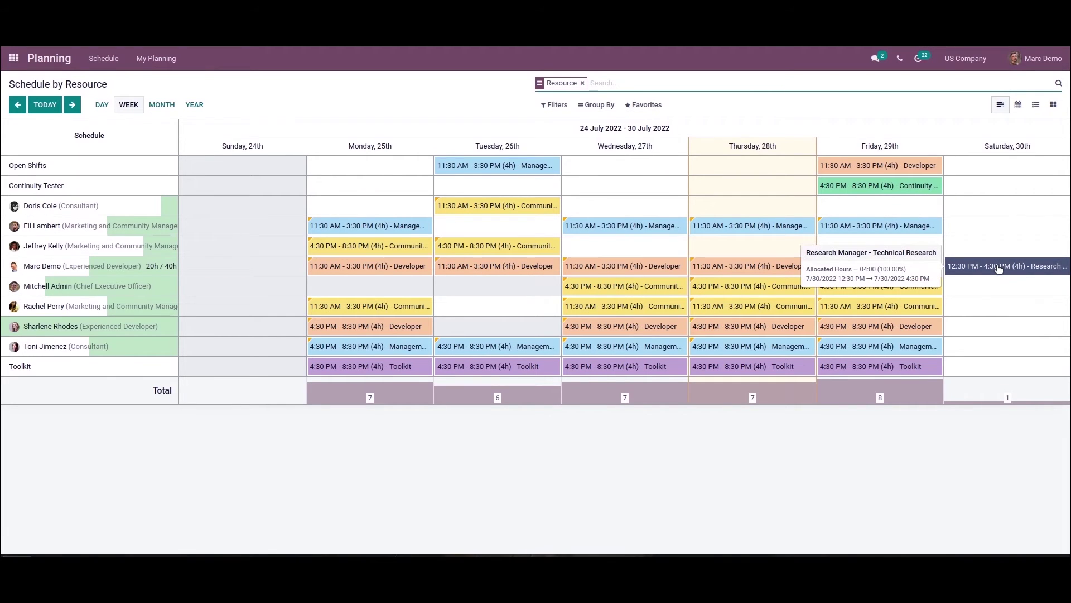
{"action": "left_click", "coordinate": [998, 266]}
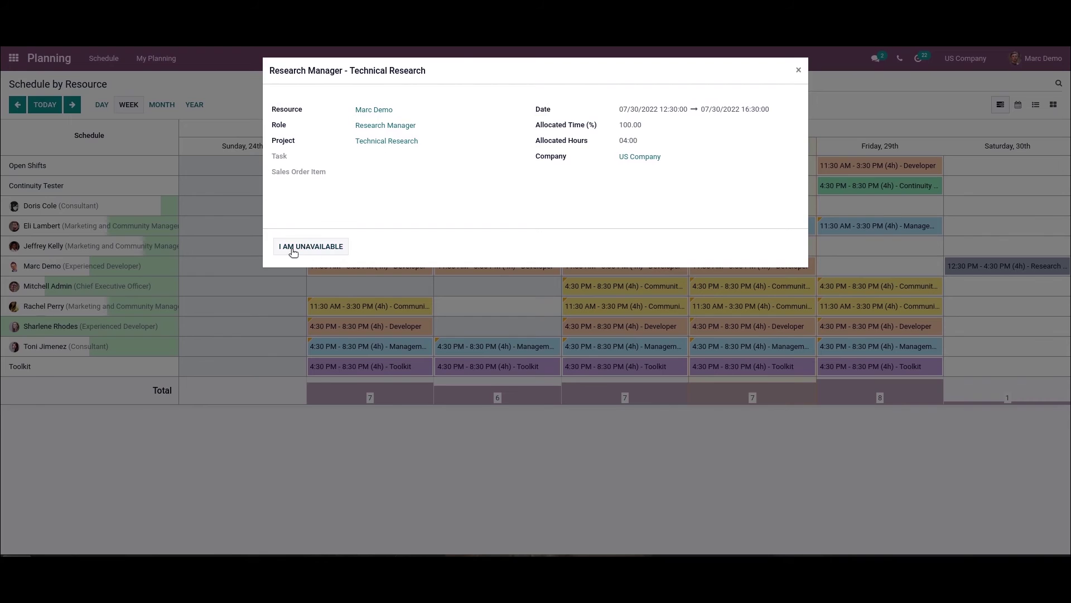
{"action": "left_click", "coordinate": [311, 246]}
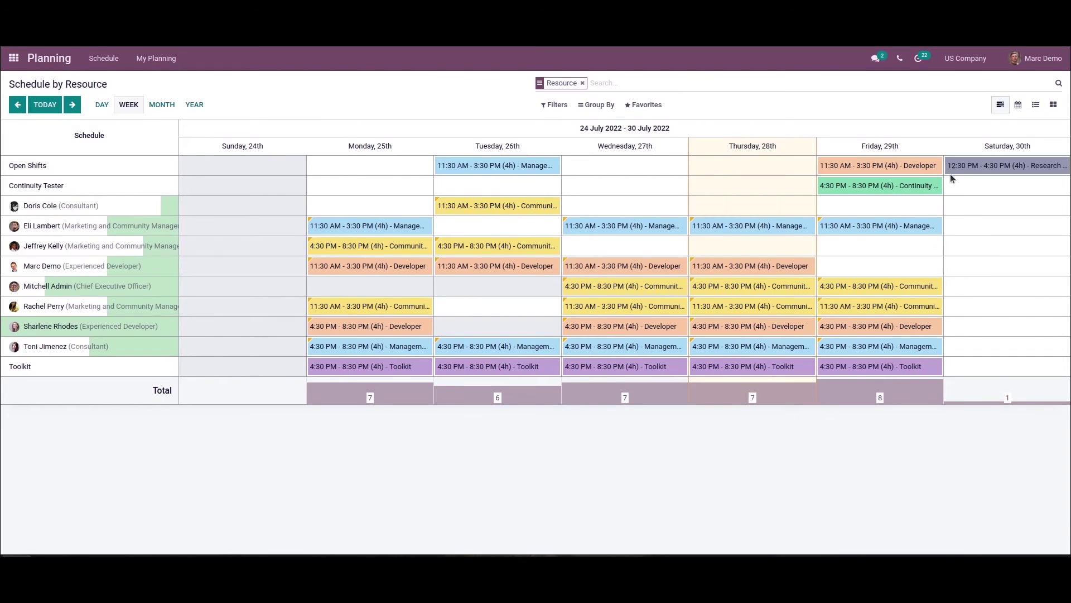
- Log out of the demo account and log back in with the saved admin login
{"action": "left_click", "coordinate": [1027, 60]}
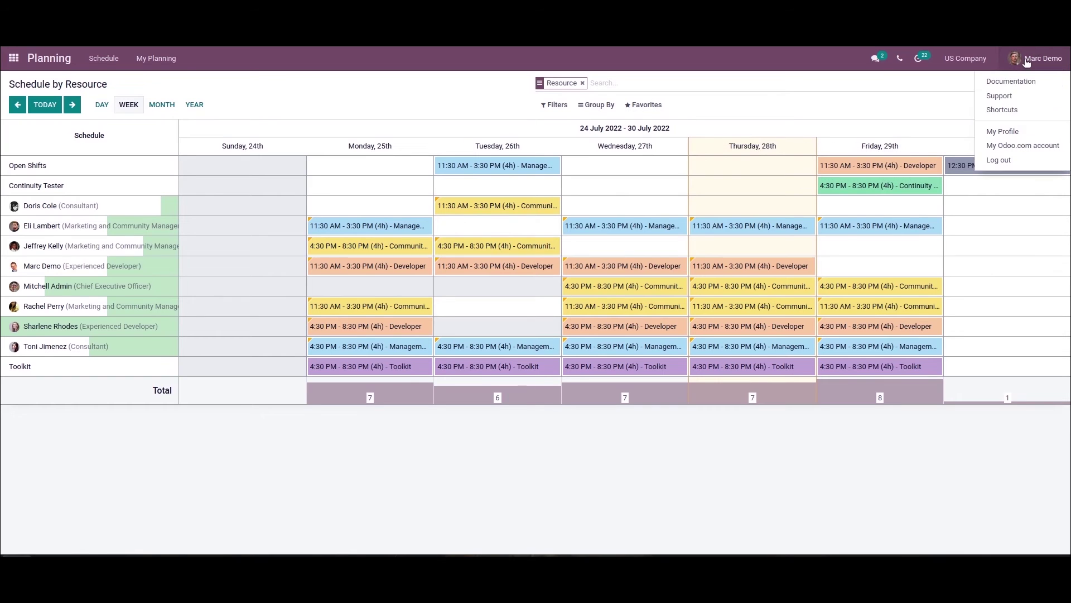
{"action": "left_click", "coordinate": [1002, 161]}
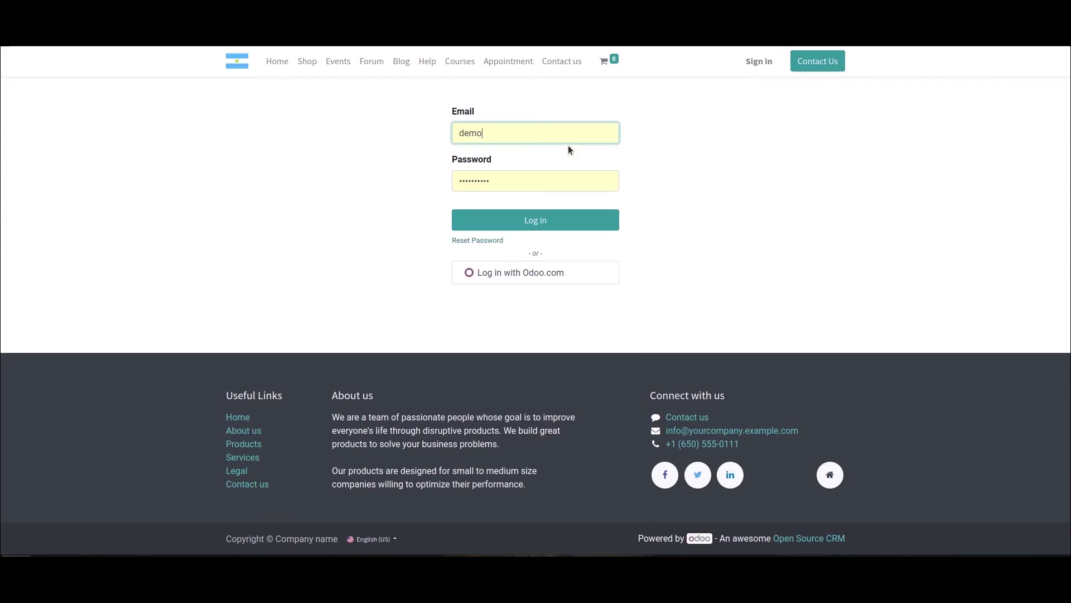
{"action": "left_click", "coordinate": [494, 138]}
{"action": "left_click_drag", "start_coordinate": [497, 134], "coordinate": [453, 132]}
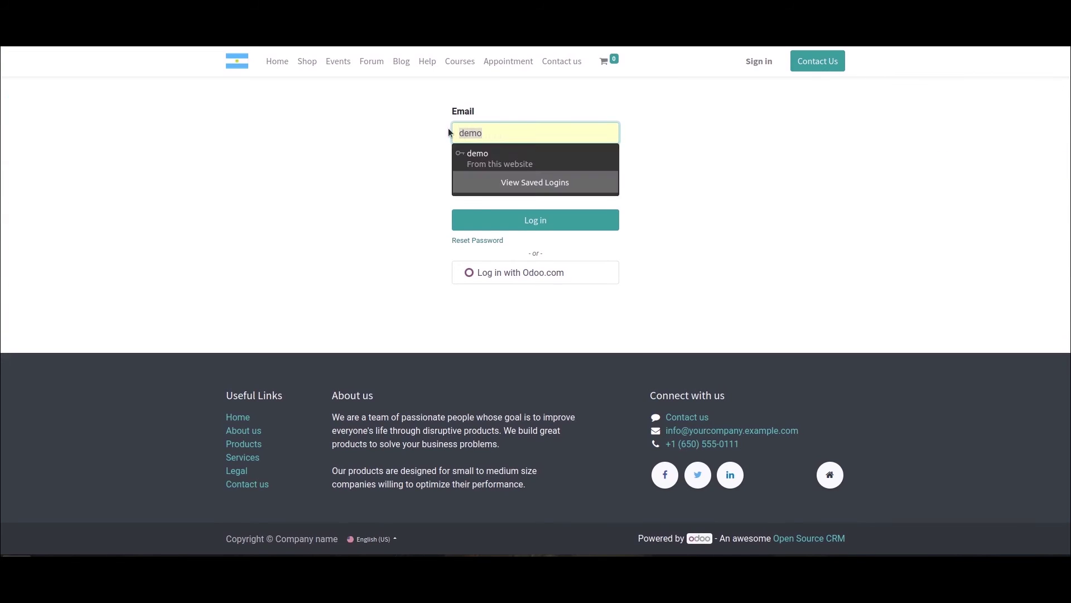
{"action": "type", "text": "a"}
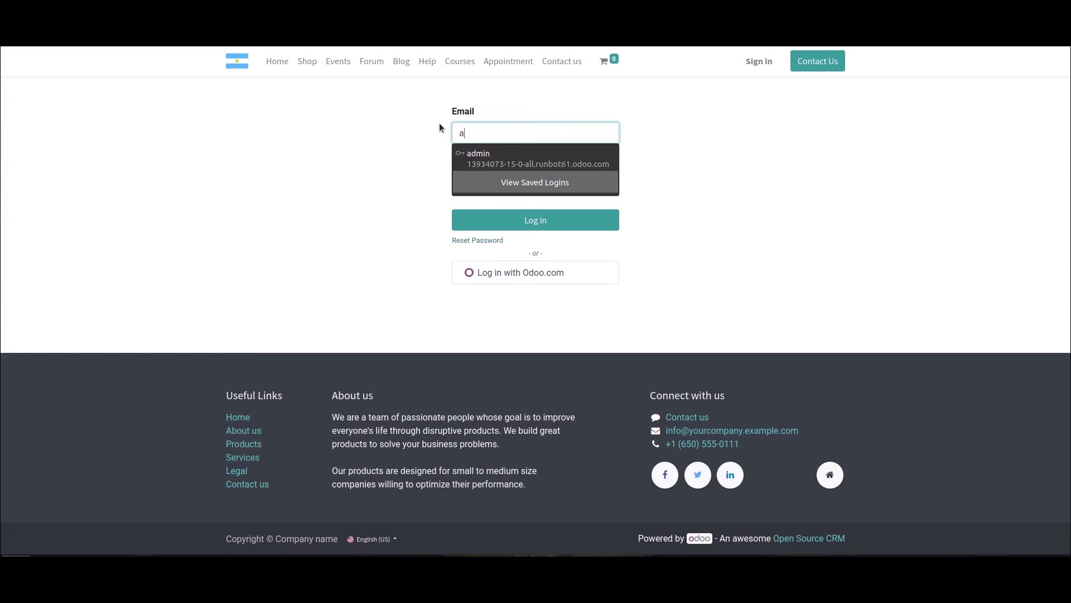
{"action": "left_click", "coordinate": [515, 162]}
{"action": "left_click", "coordinate": [507, 218]}
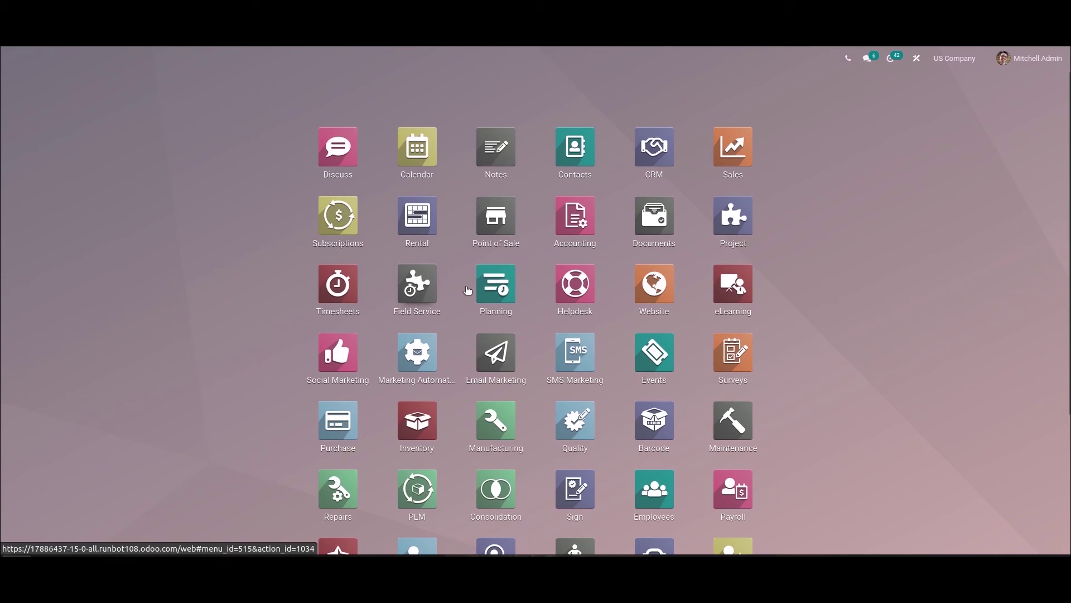
- In Planning, take over the open Research Manager - Technical Research shift on Saturday 30th as the administrator
{"action": "left_click", "coordinate": [488, 282]}
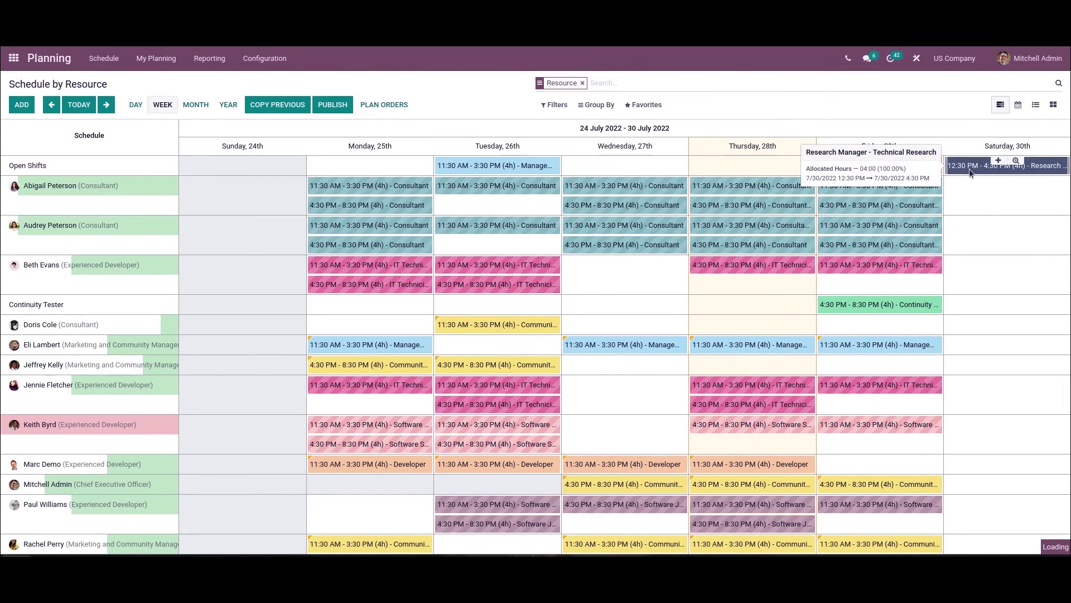
{"action": "left_click", "coordinate": [971, 169]}
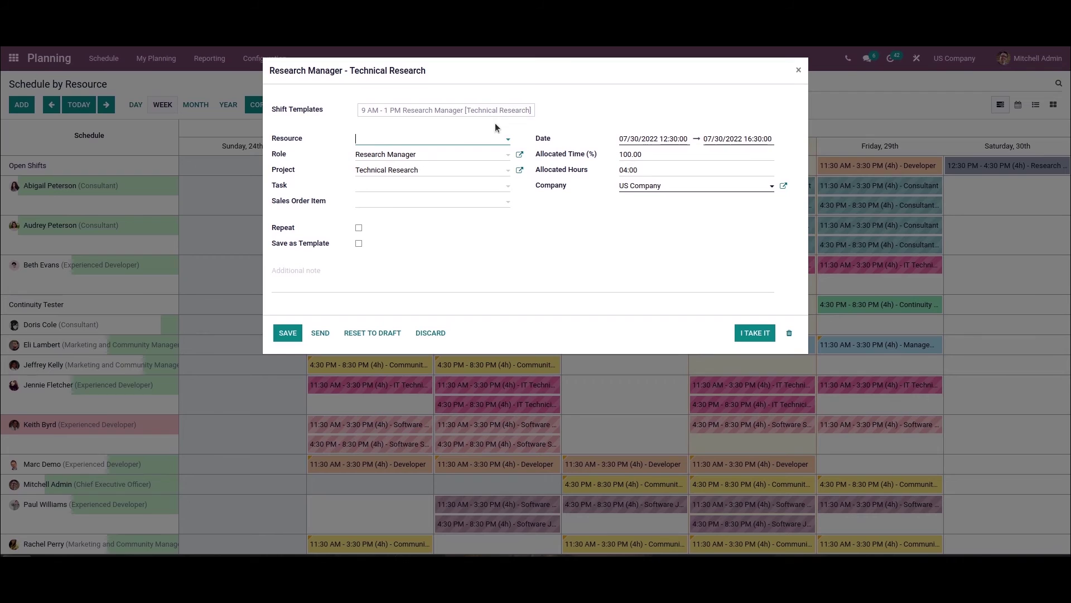
{"action": "left_click", "coordinate": [756, 333]}
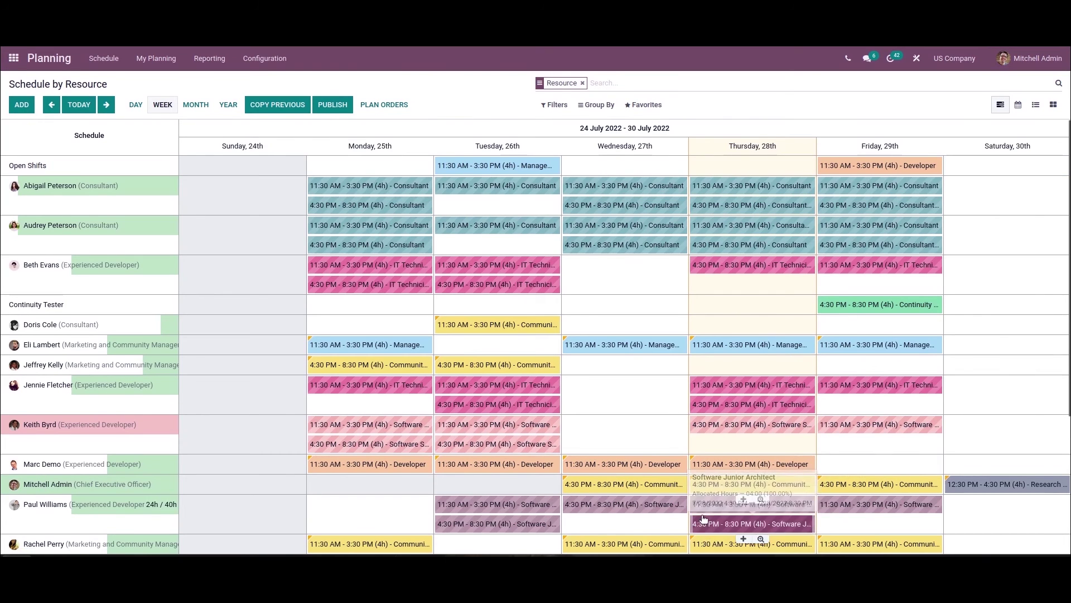
{"action": "scroll", "coordinate": [894, 287], "scroll_direction": "down", "scroll_amount": 3}
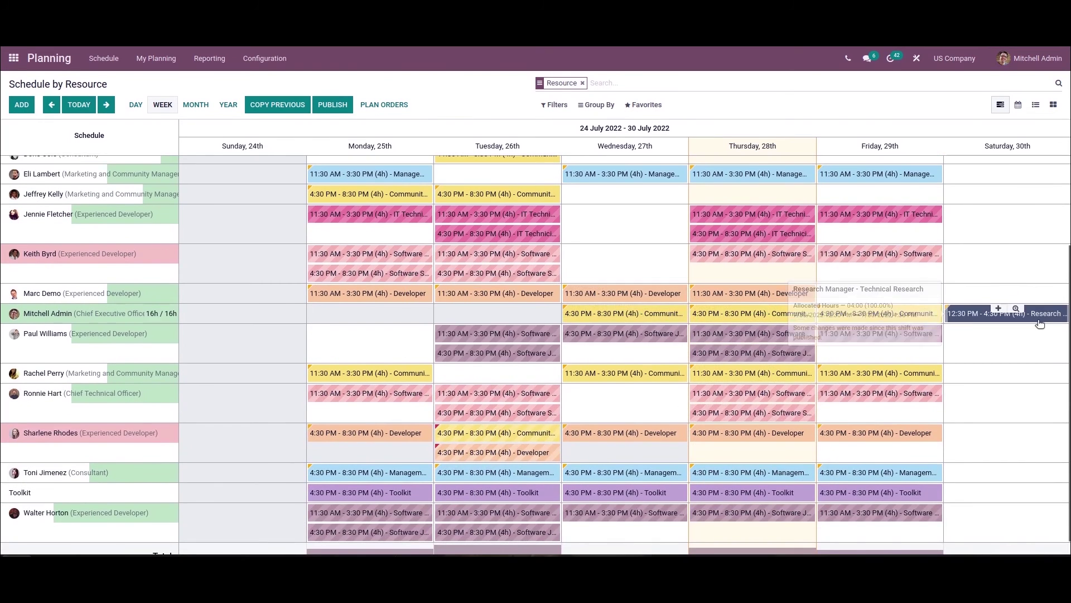
{"action": "scroll", "coordinate": [831, 368], "scroll_direction": "up", "scroll_amount": 3}
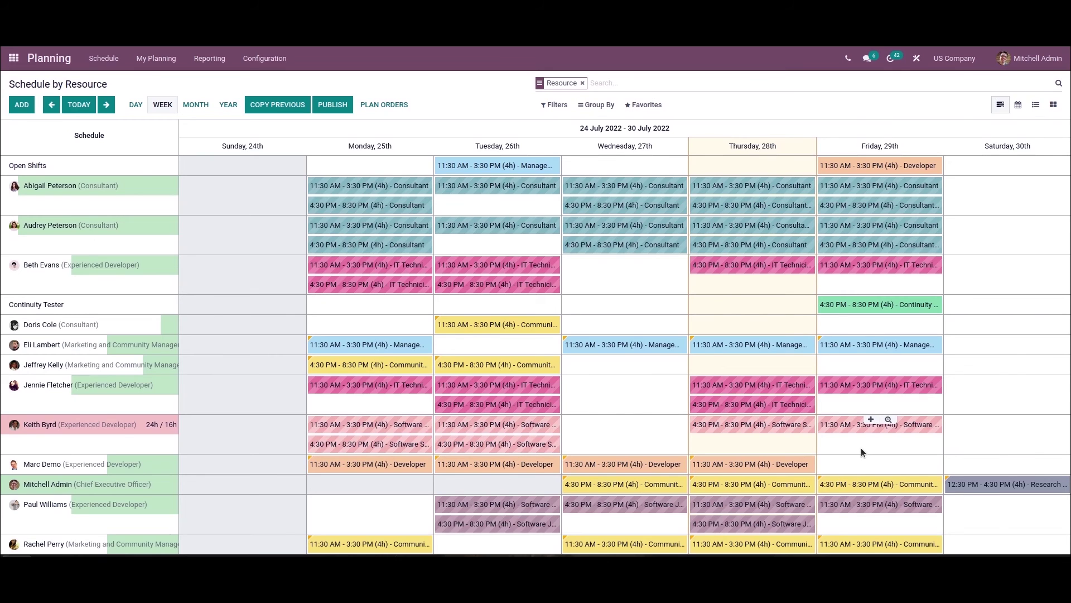
- Open the Planning Analysis report of hours per resource and examine its available measures, including Allocated Time (%)
{"action": "left_click", "coordinate": [210, 58]}
{"action": "left_click", "coordinate": [211, 81]}
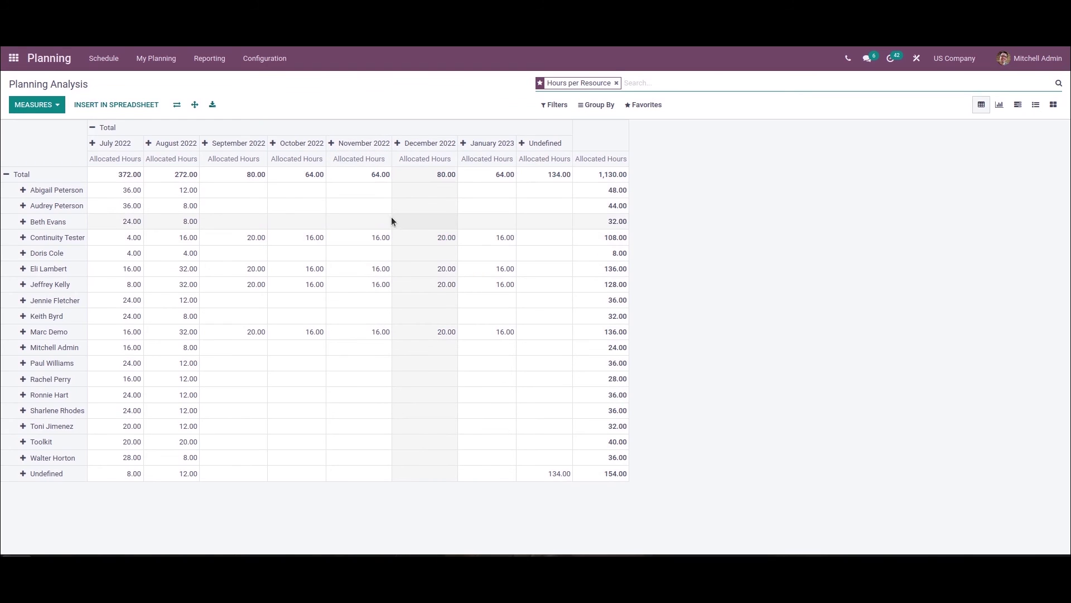
{"action": "left_click", "coordinate": [39, 106]}
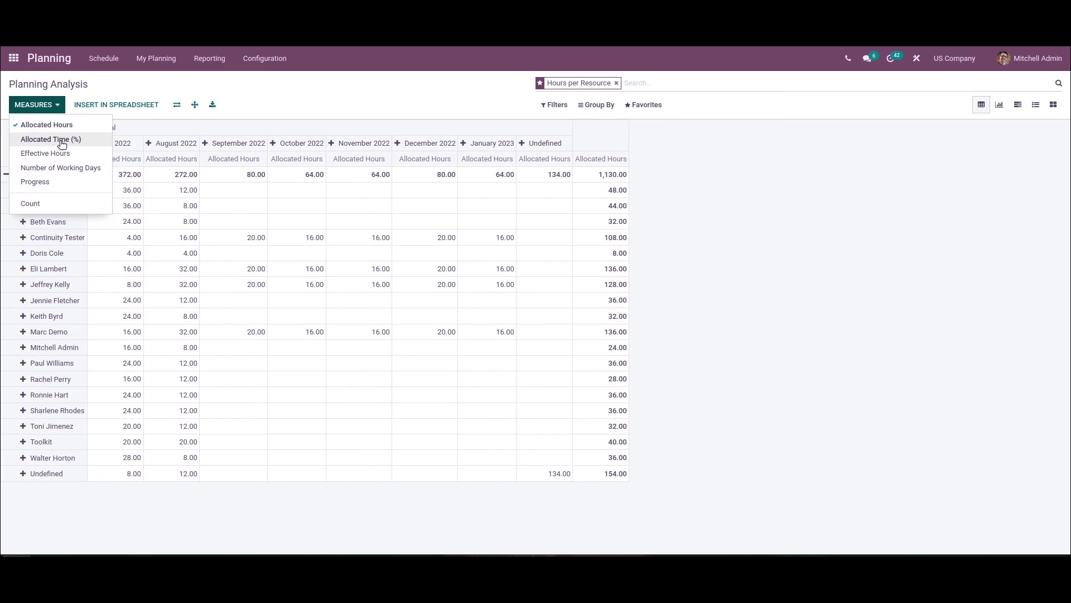
{"action": "left_click", "coordinate": [61, 142]}
{"action": "left_click", "coordinate": [44, 141]}
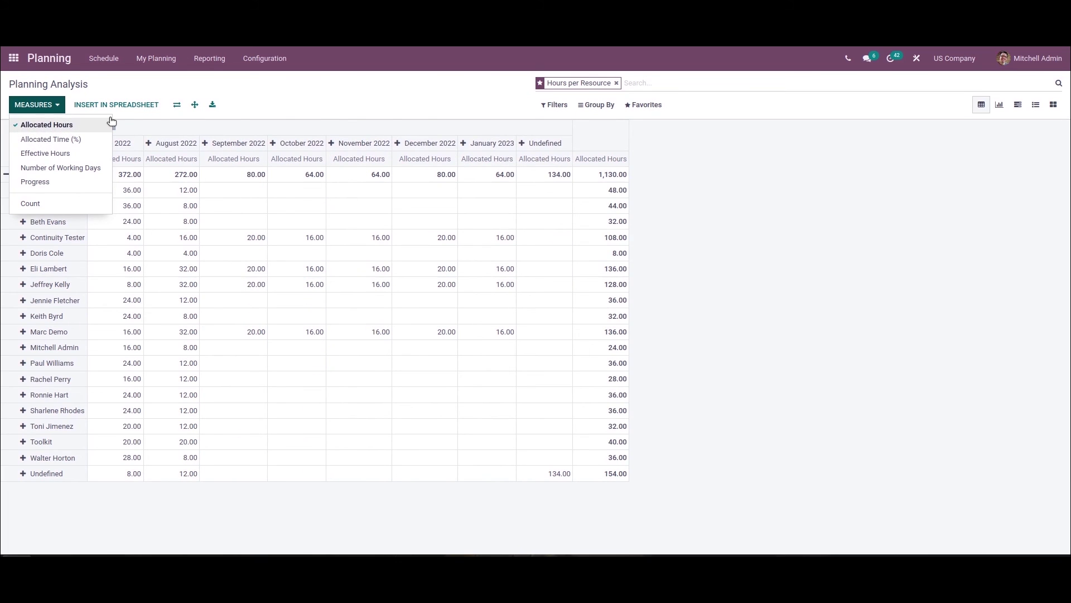
{"action": "left_click", "coordinate": [343, 109]}
- View the planning analysis as a graph and as kanban cards, and show the actions for a 07/25/2022 Consultant shift card
{"action": "left_click", "coordinate": [1002, 106]}
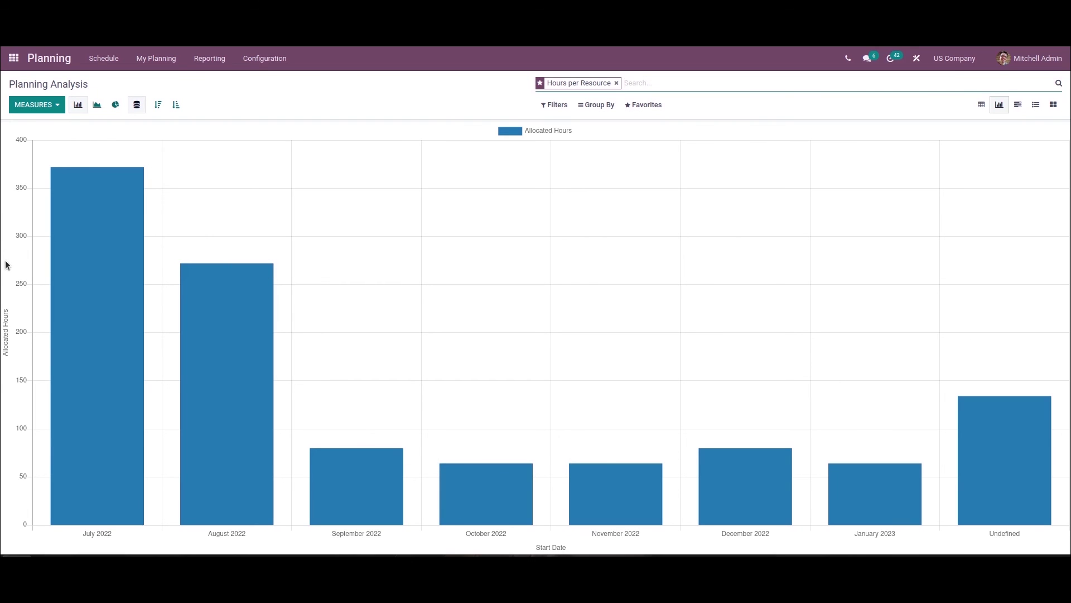
{"action": "left_click", "coordinate": [1053, 105]}
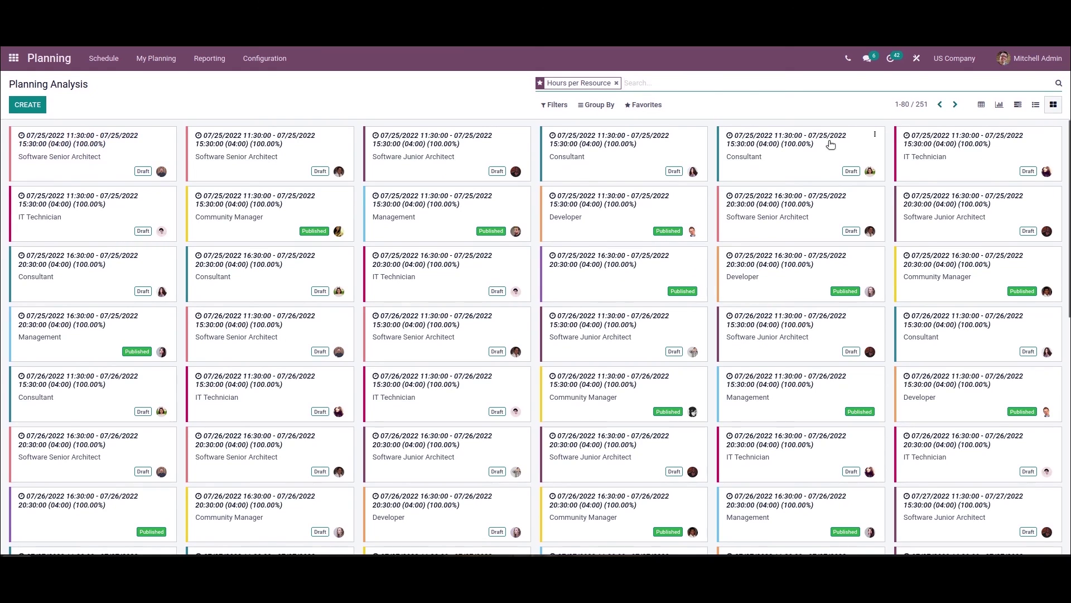
{"action": "left_click", "coordinate": [876, 135]}
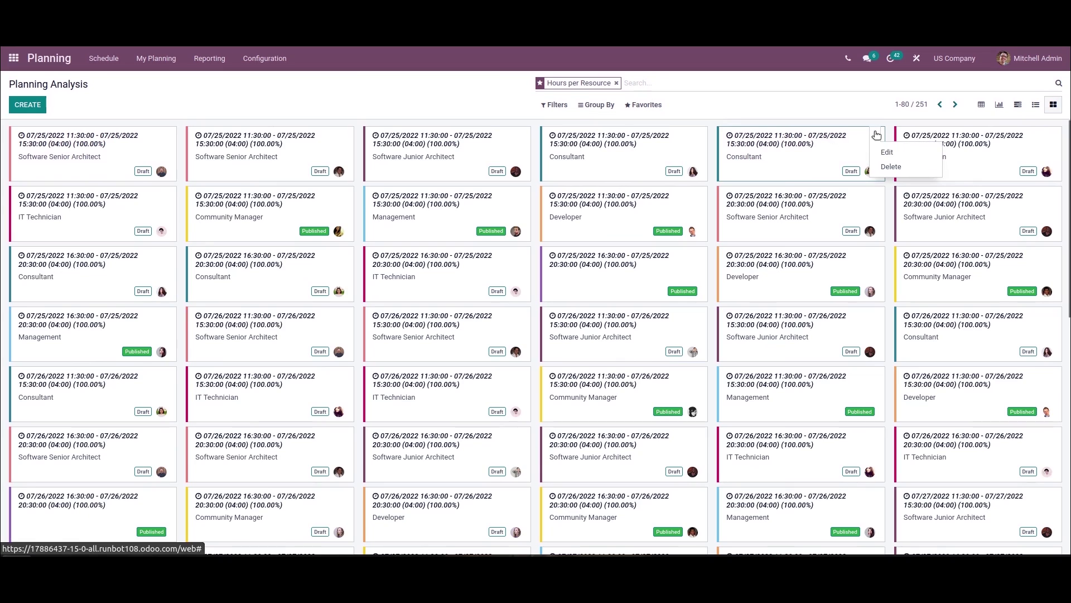